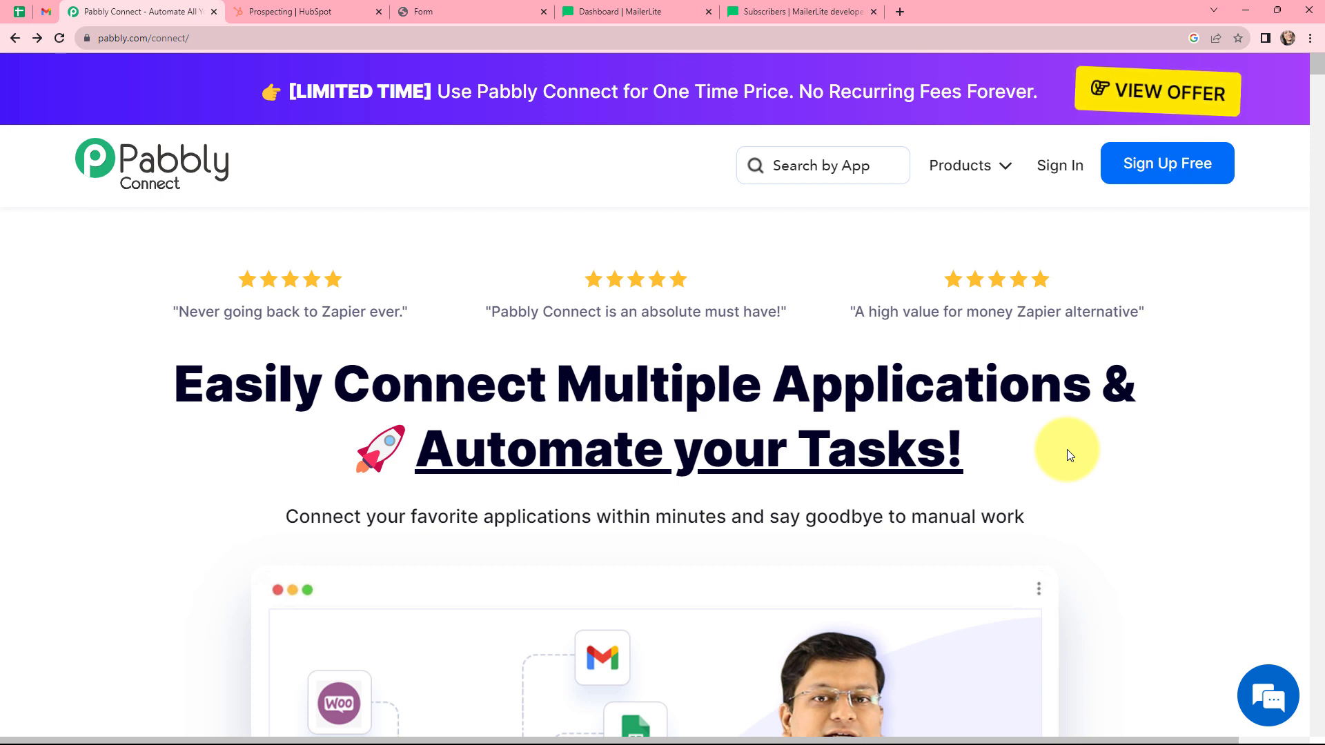
Open Pabbly Connect and create a new workflow named "Send Hubspot Lead to Other Application using API by Pabbly".
click(1068, 170)
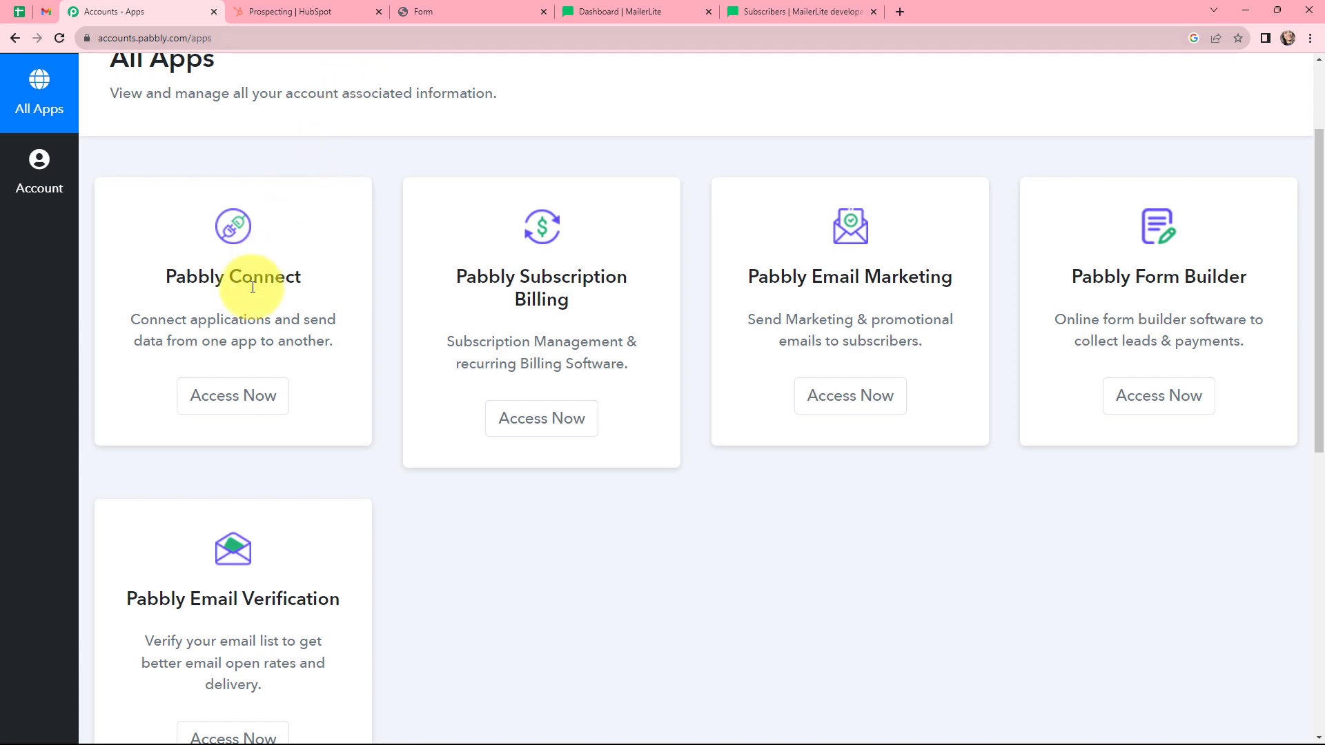
click(249, 402)
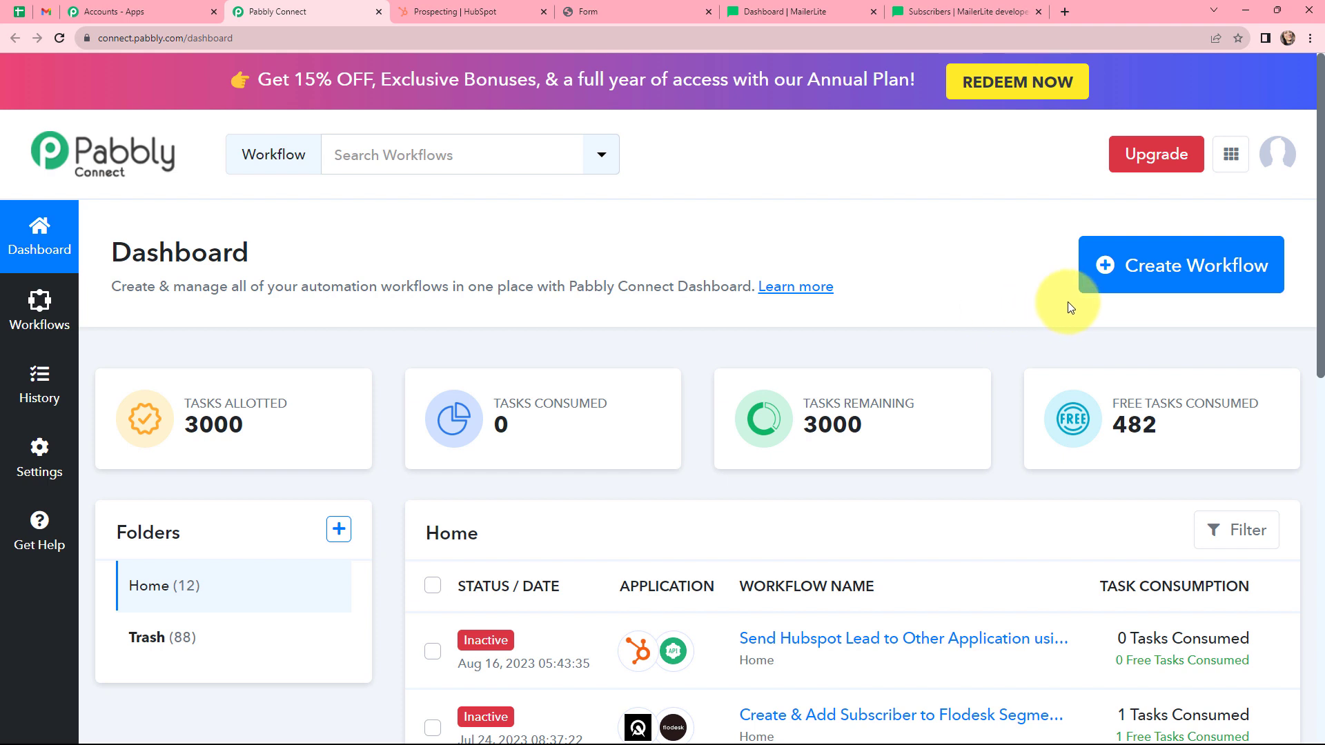
click(1145, 275)
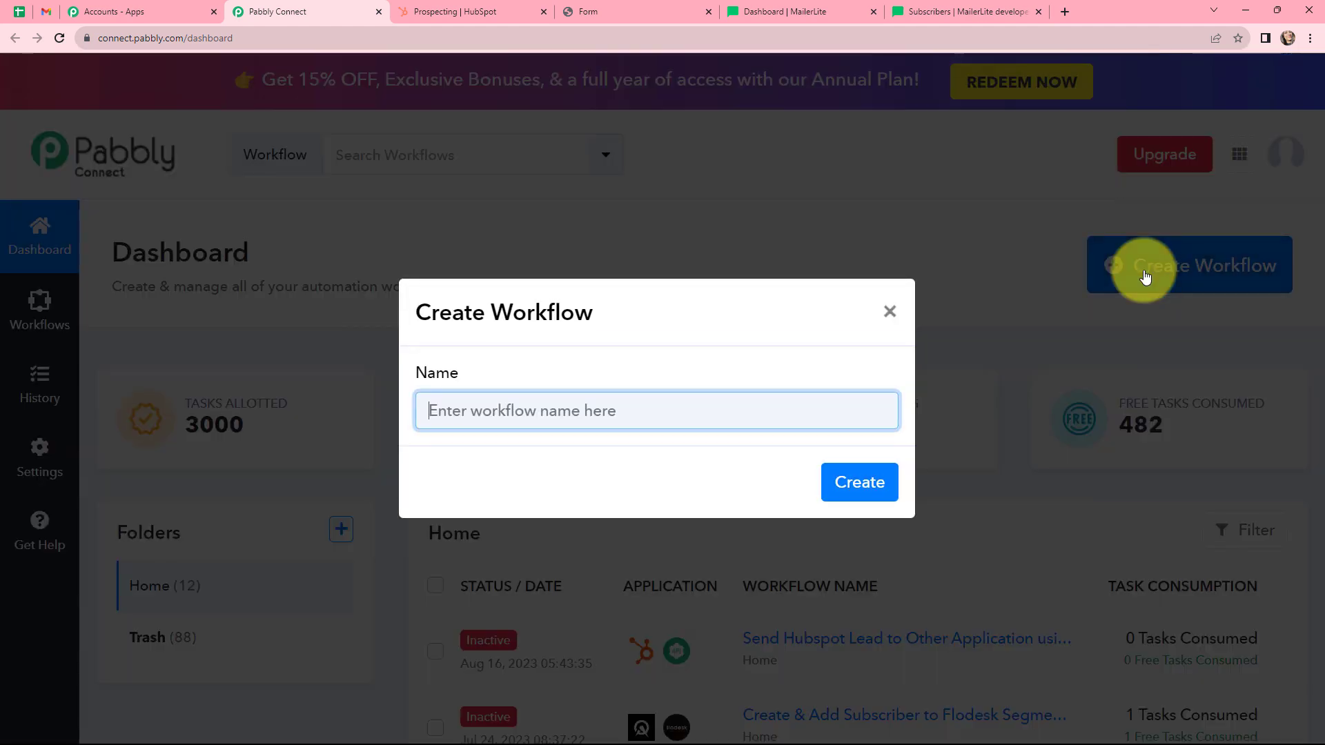
text(Send Hubspot Lead to Other Application using API by Pabbly)
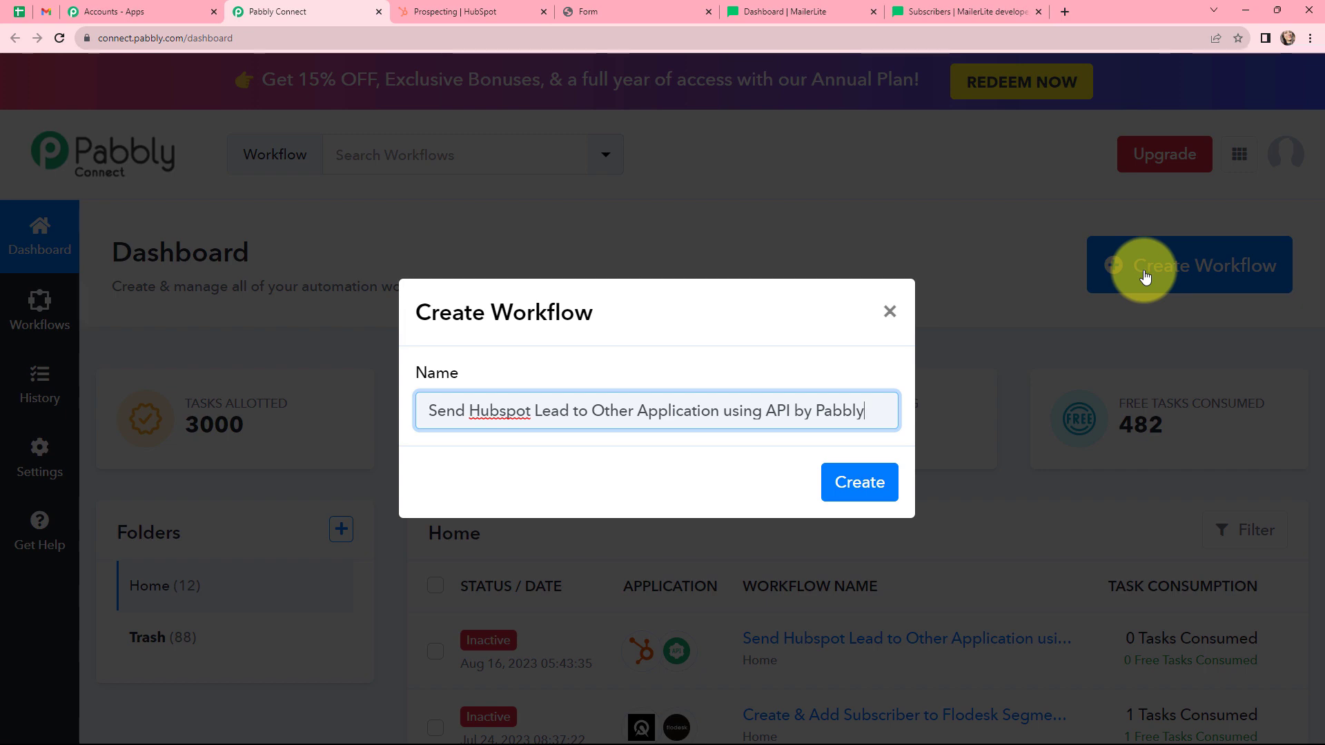
click(859, 477)
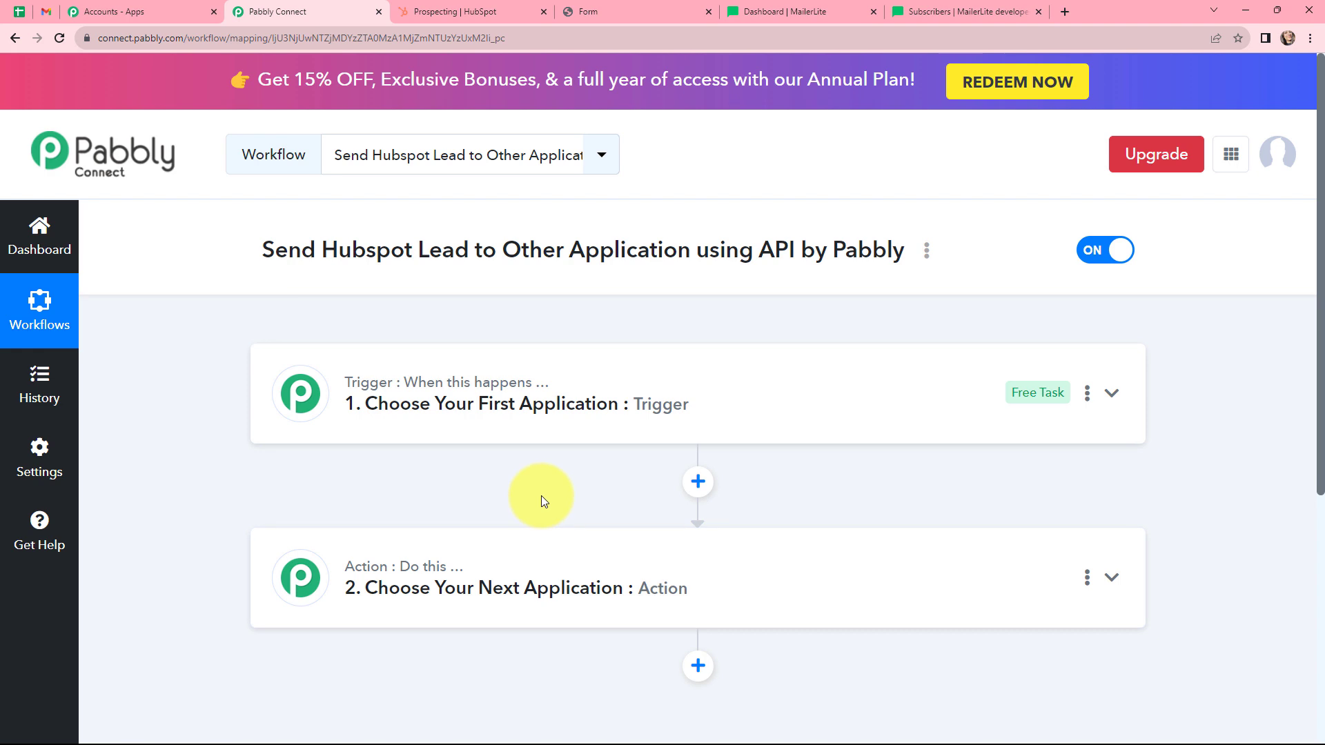
Set the trigger app to HubSpot CRM with the New Contact Added trigger event.
click(611, 392)
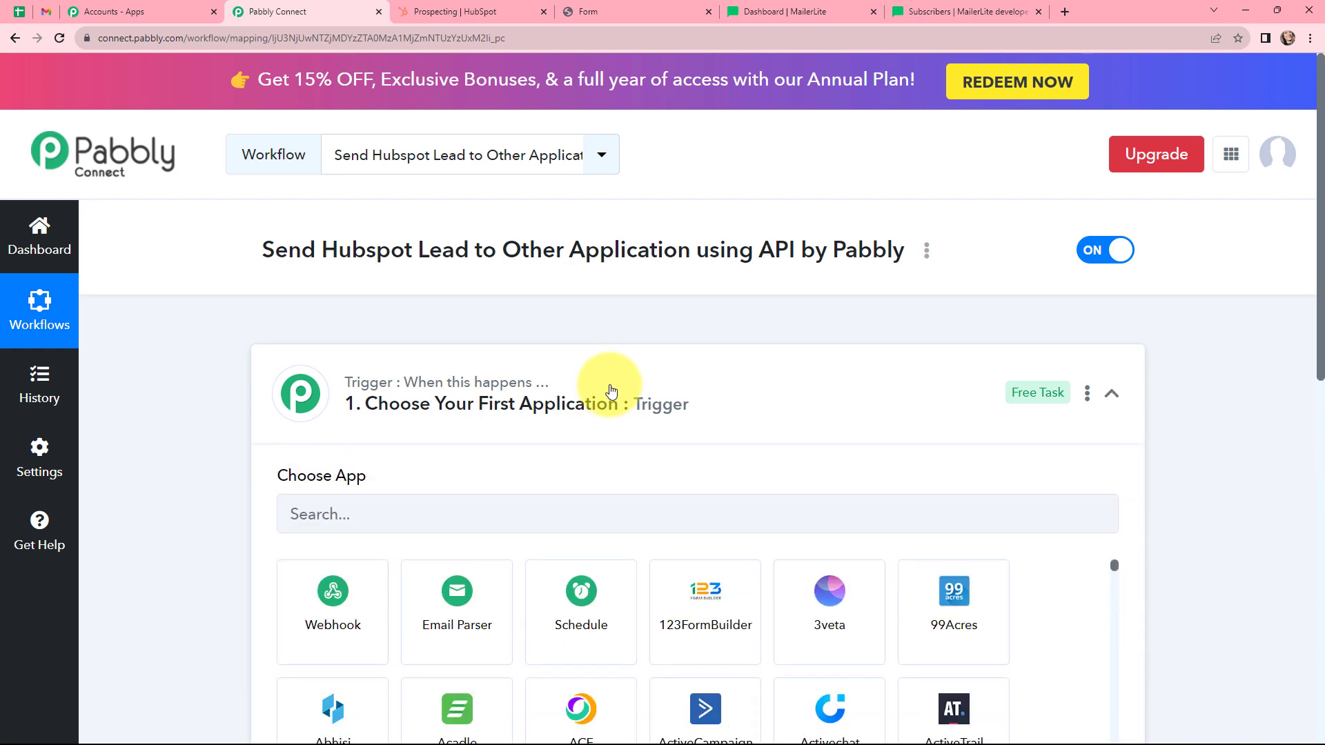
click(591, 450)
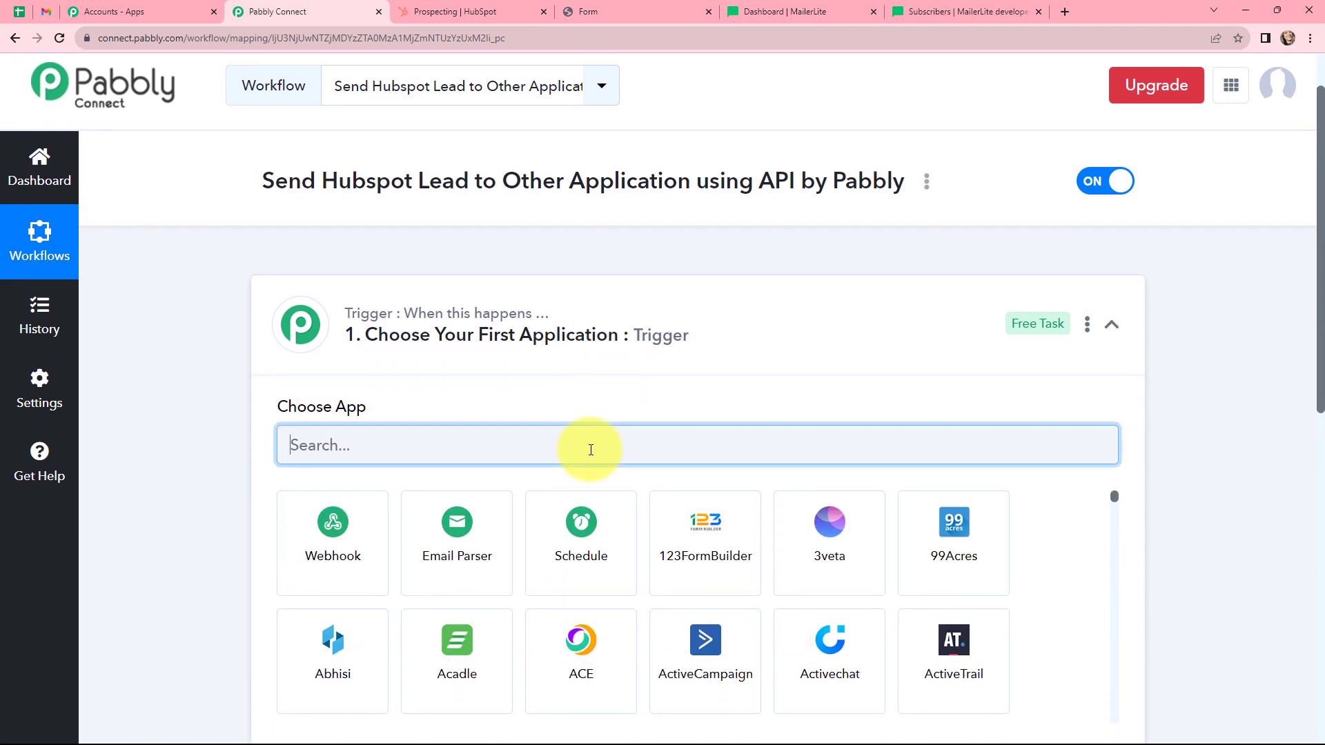
text(hubspot)
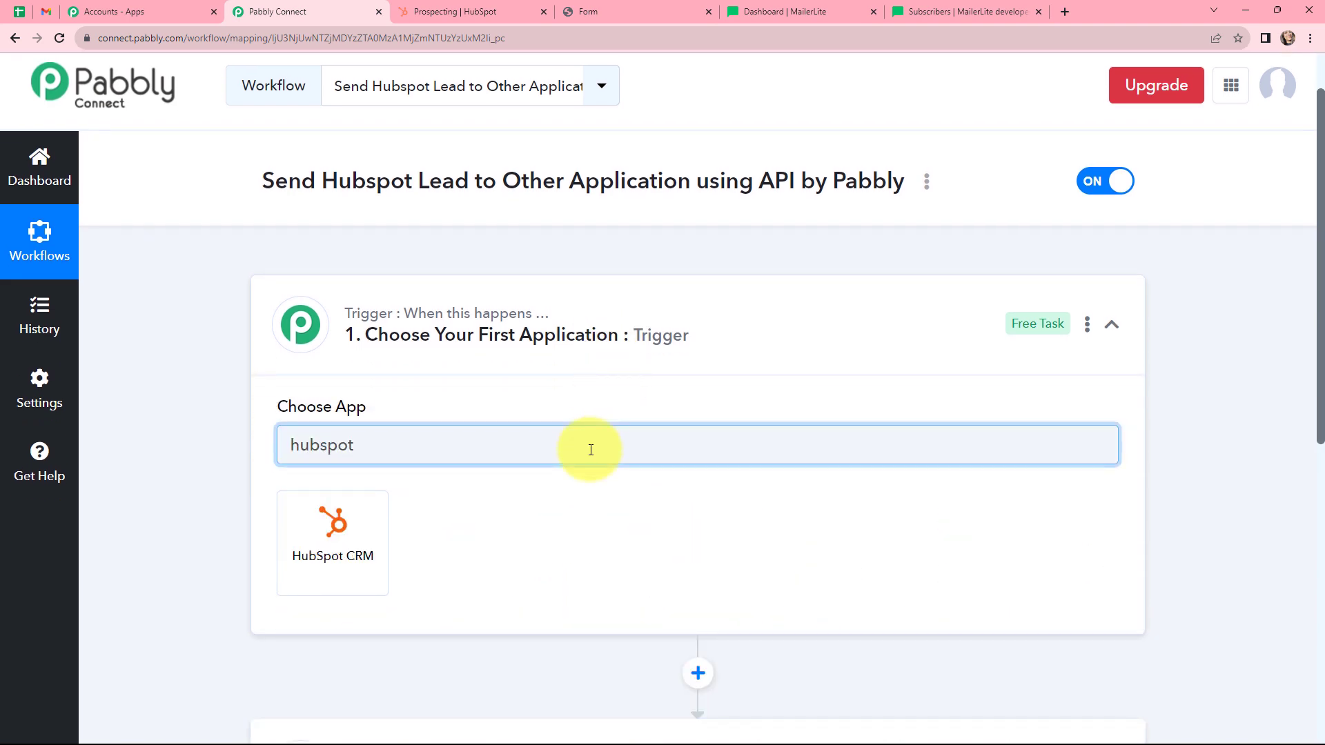
click(330, 547)
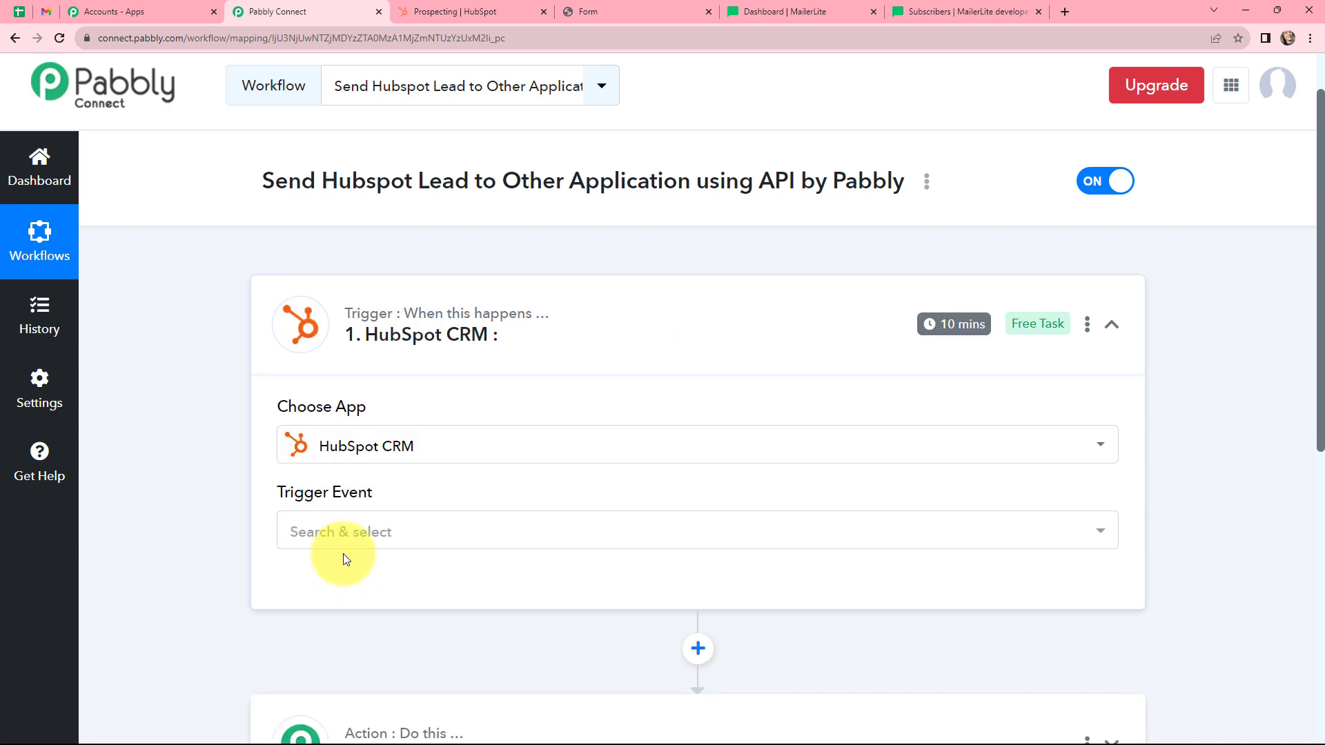
click(410, 540)
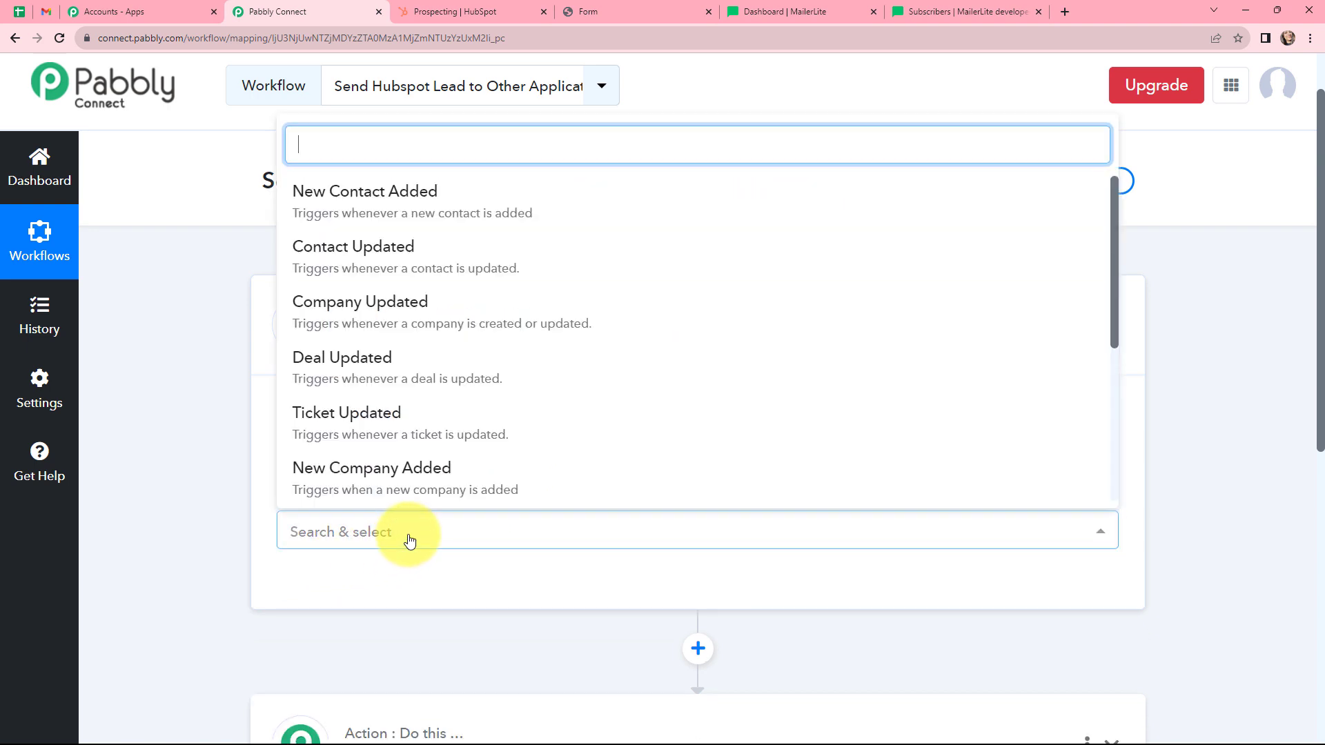
click(649, 211)
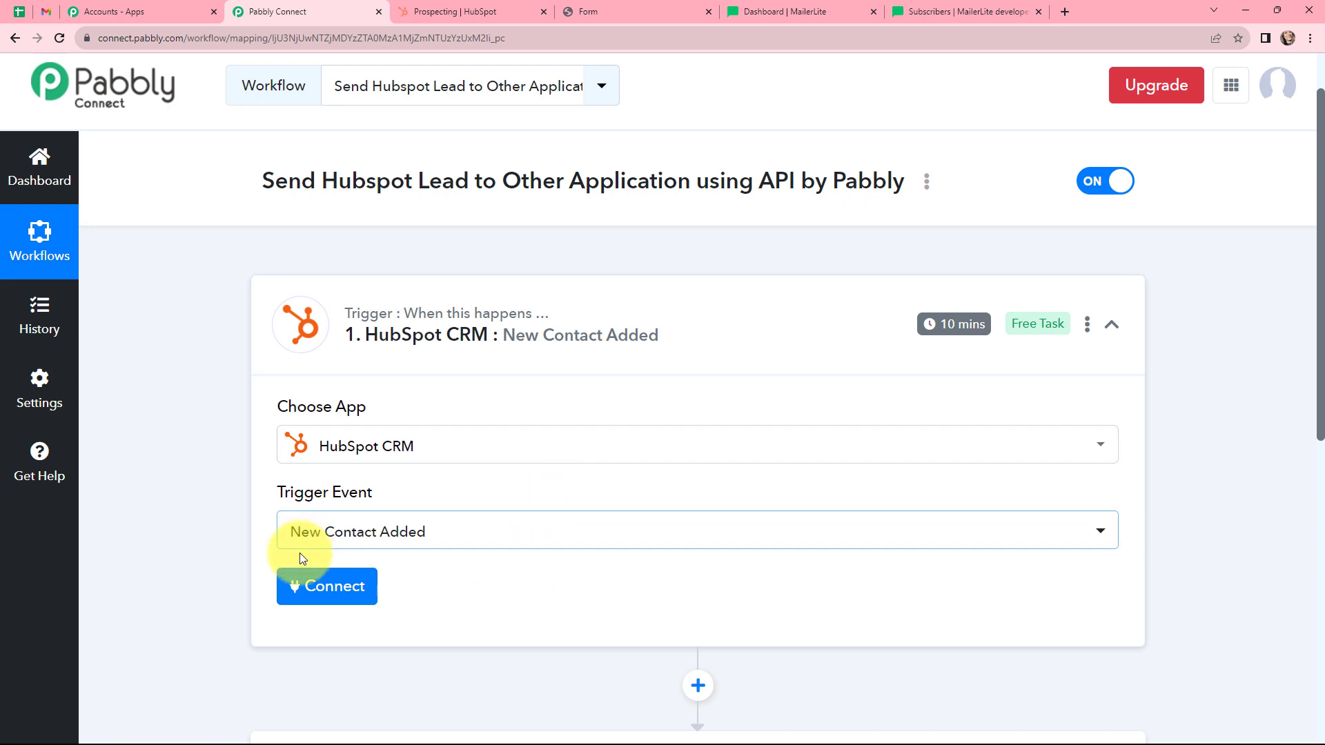
Add a new HubSpot CRM connection for the trigger and authorize the HubSpot account.
click(300, 586)
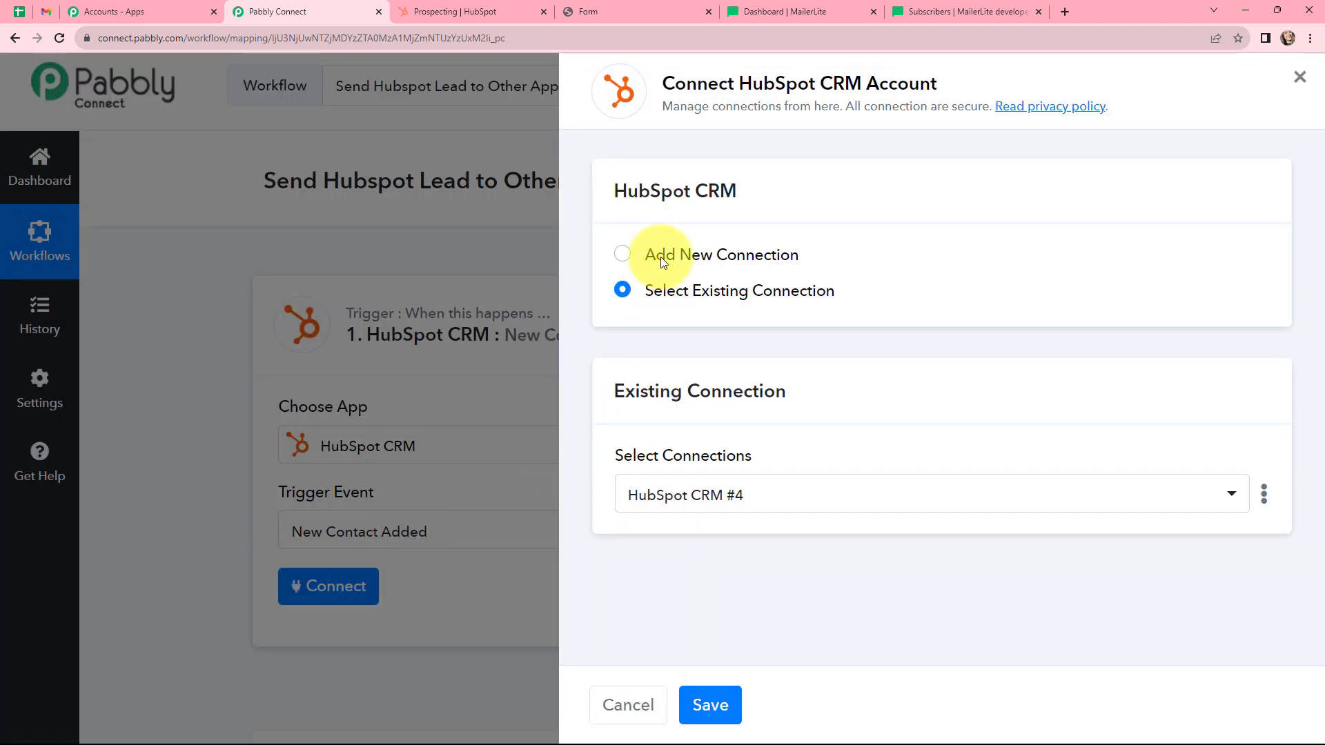
click(622, 254)
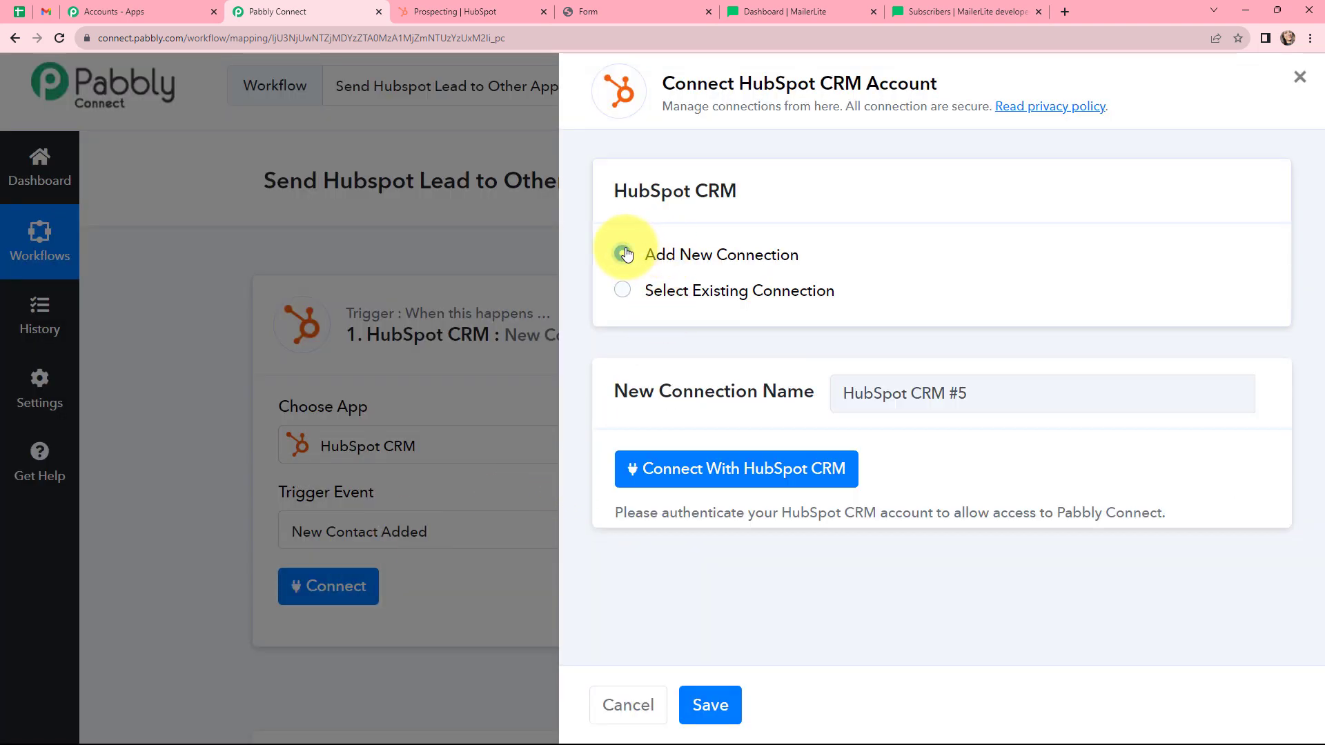
click(683, 478)
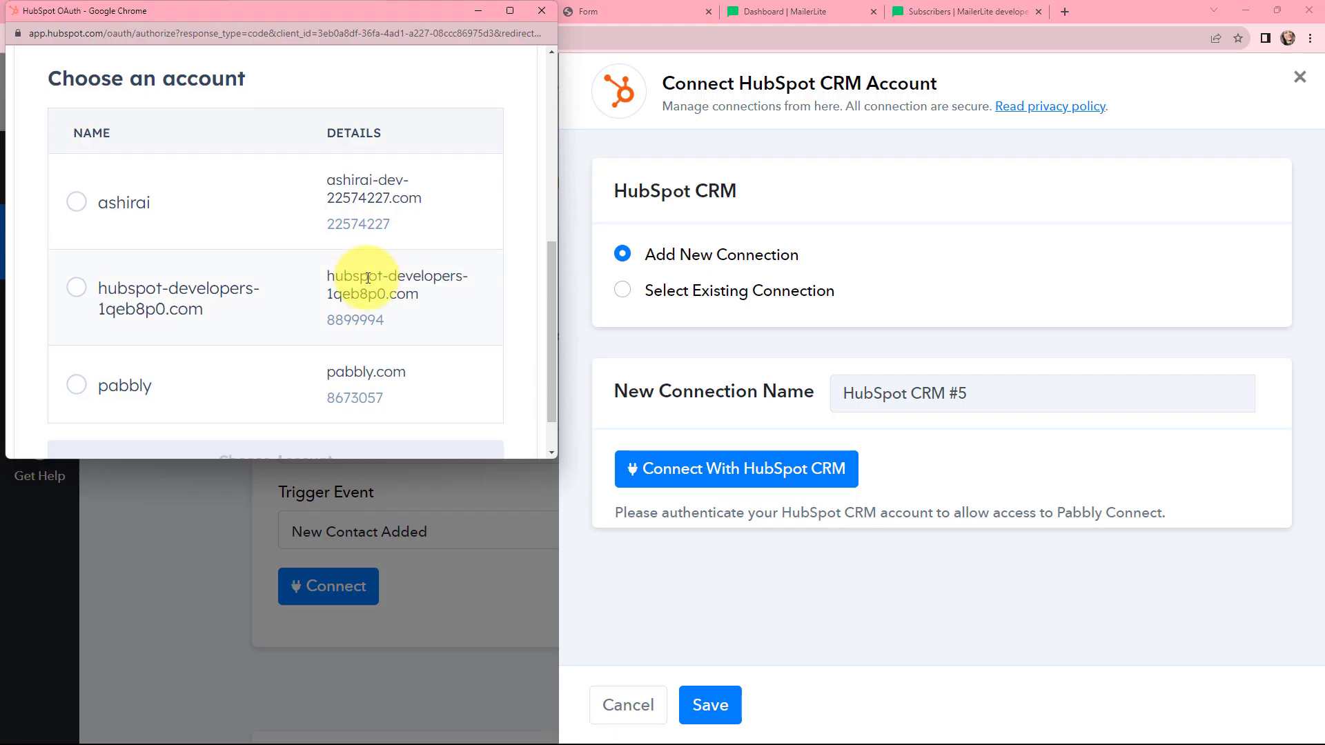
scroll(234, 207, down, 1)
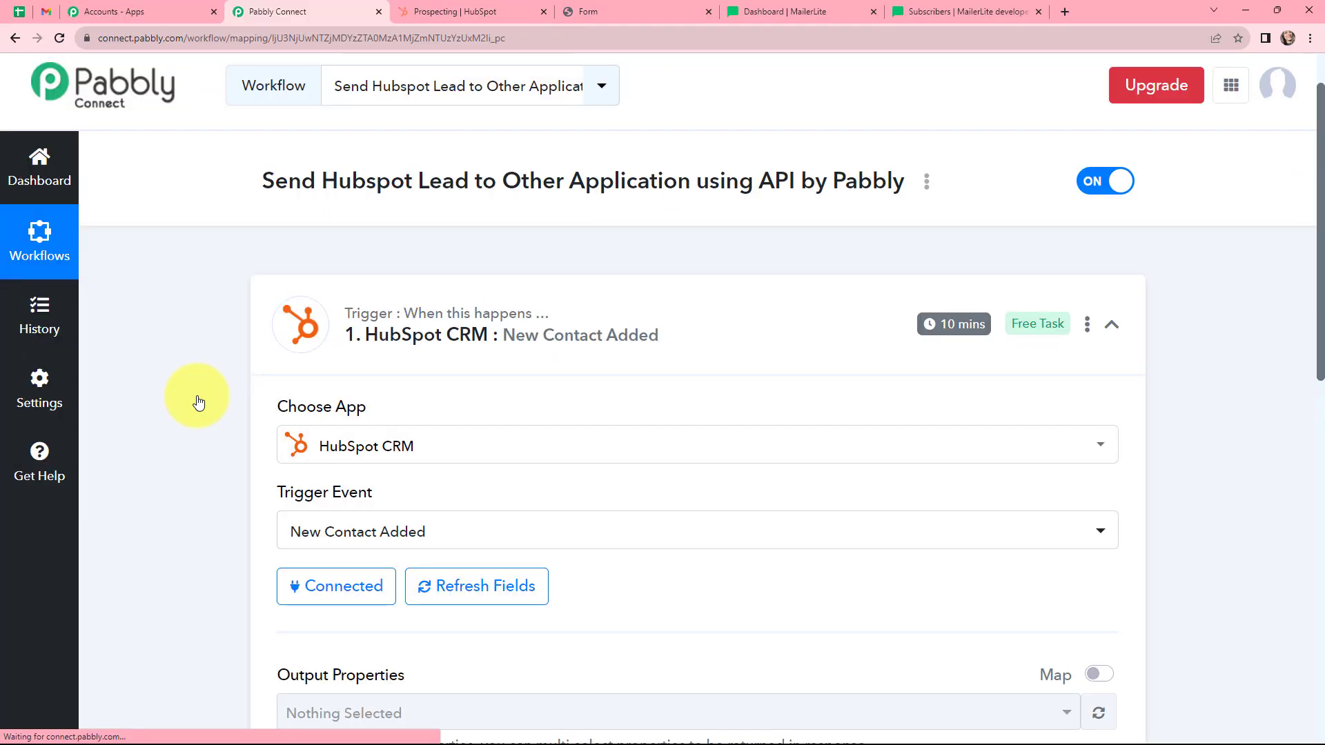
Save the trigger settings and send a test request.
scroll(196, 395, down, 1)
scroll(196, 396, down, 1)
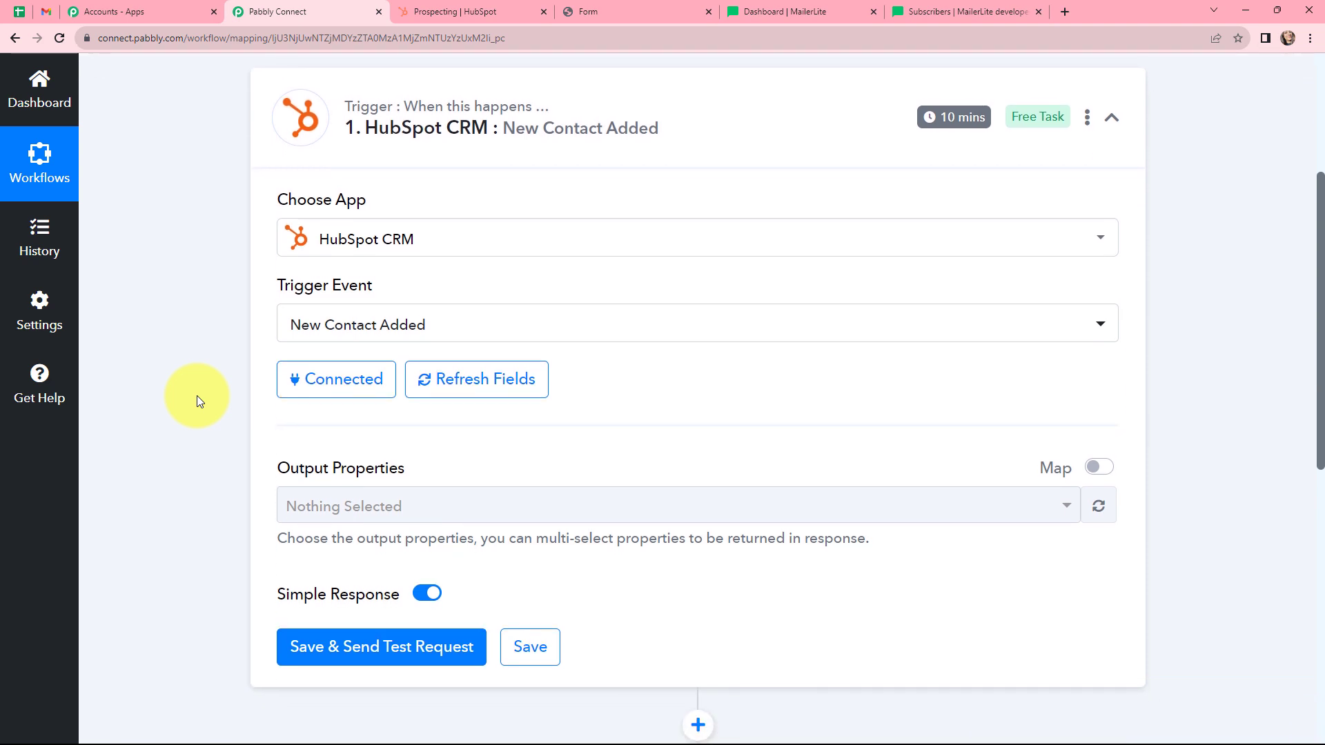
scroll(196, 395, up, 1)
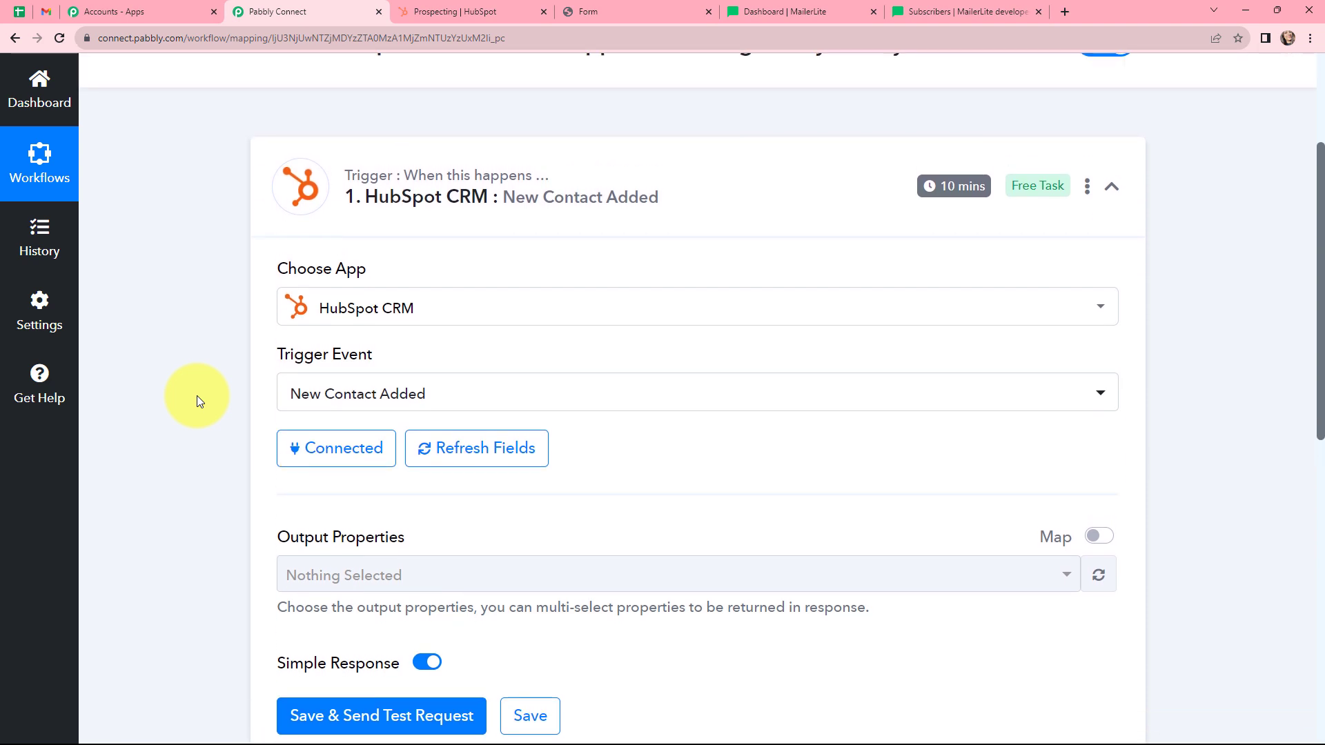
click(468, 726)
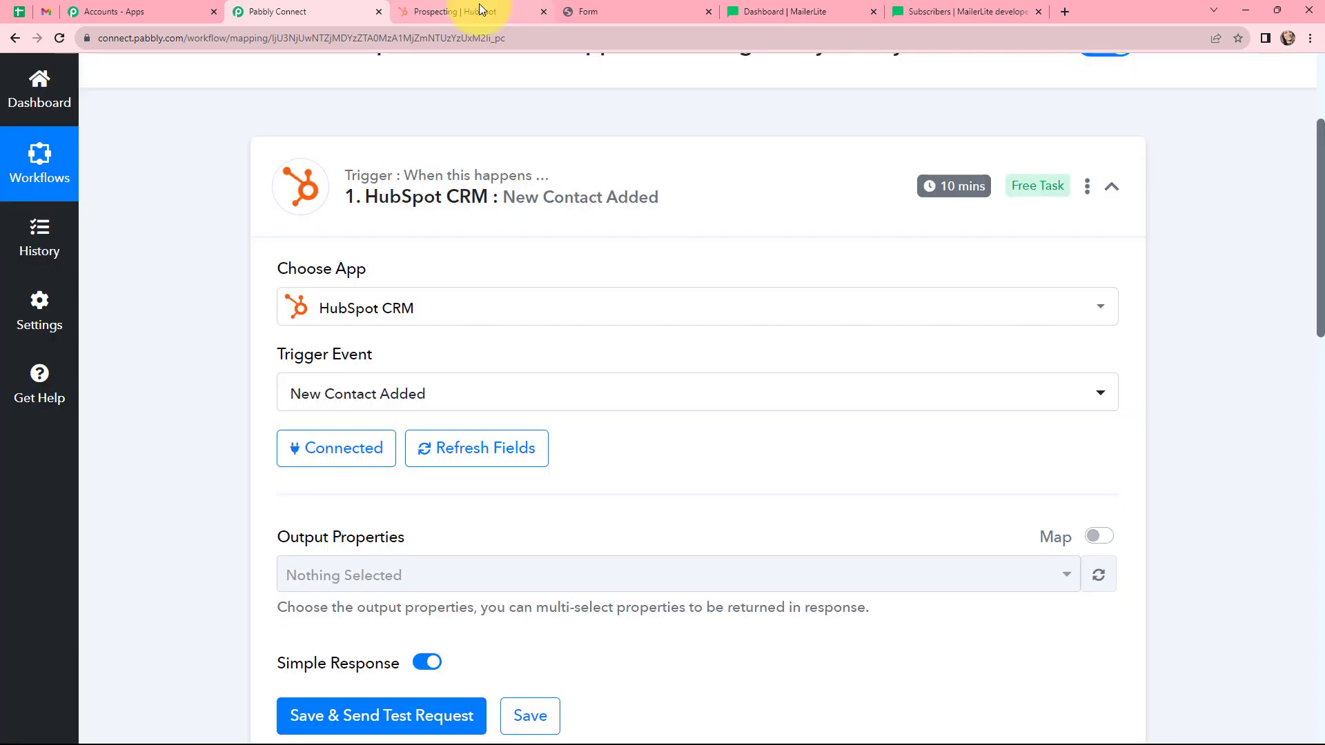
Submit the HubSpot test form with the sample contact's email, first name, last name and phone number.
click(481, 9)
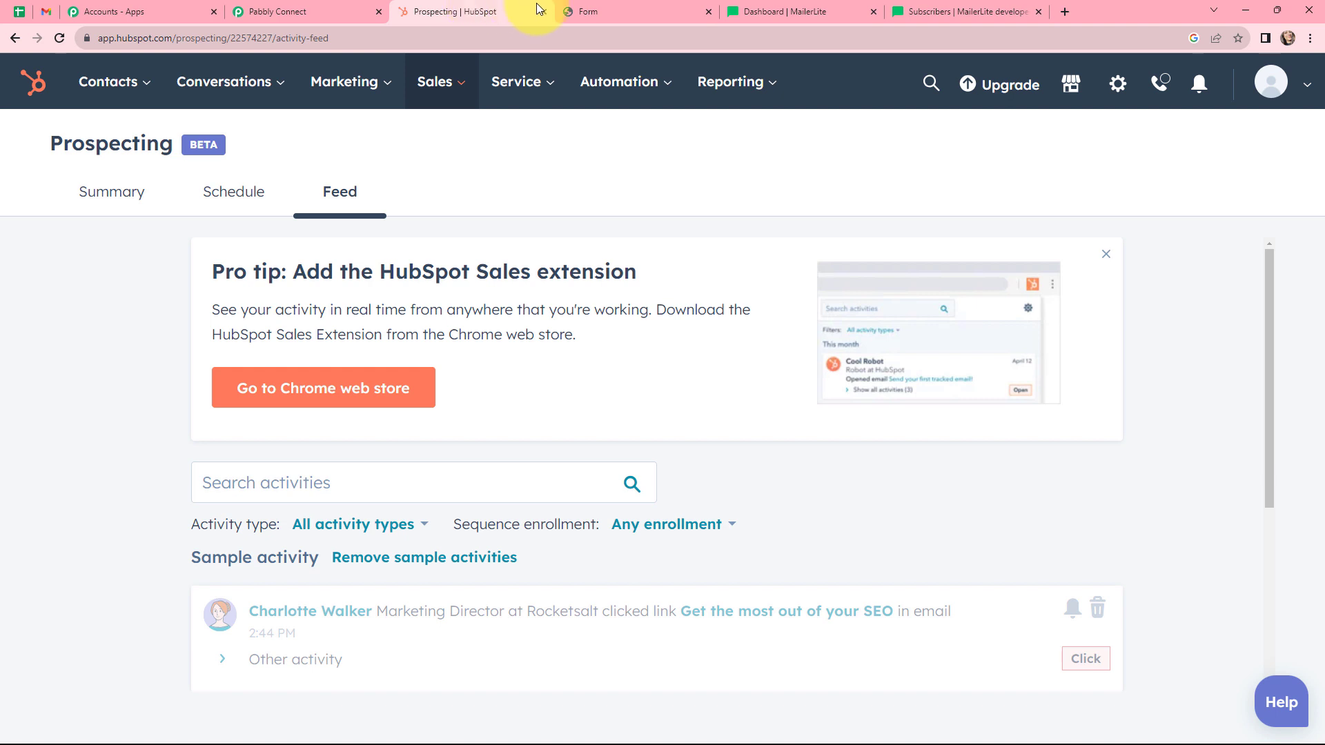
click(570, 10)
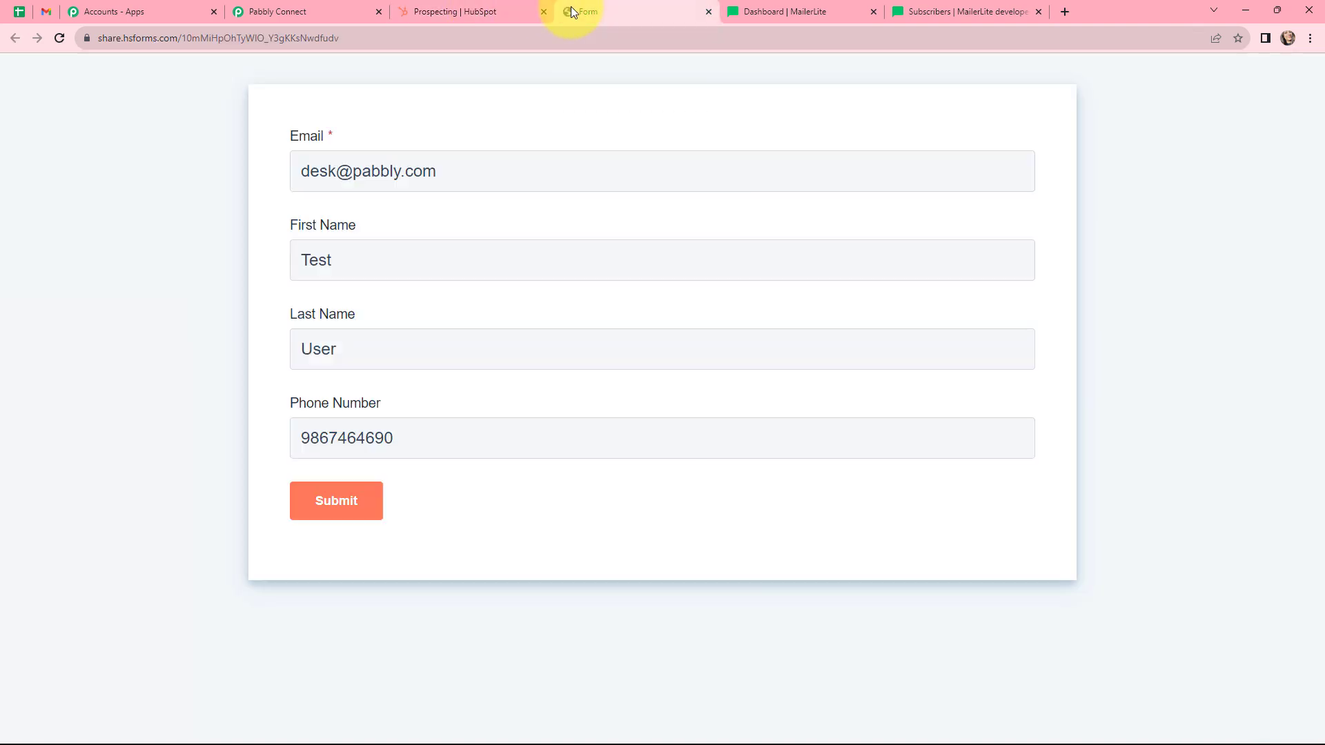
click(332, 505)
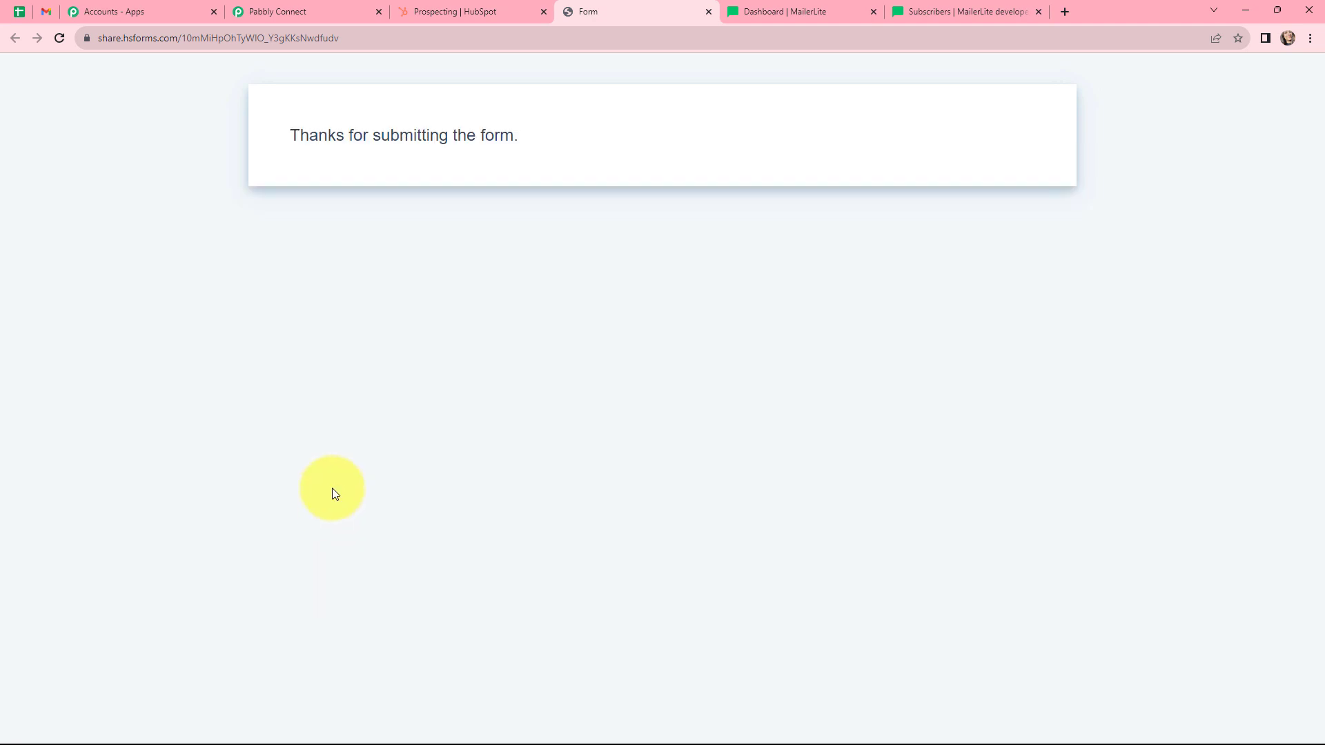
click(330, 10)
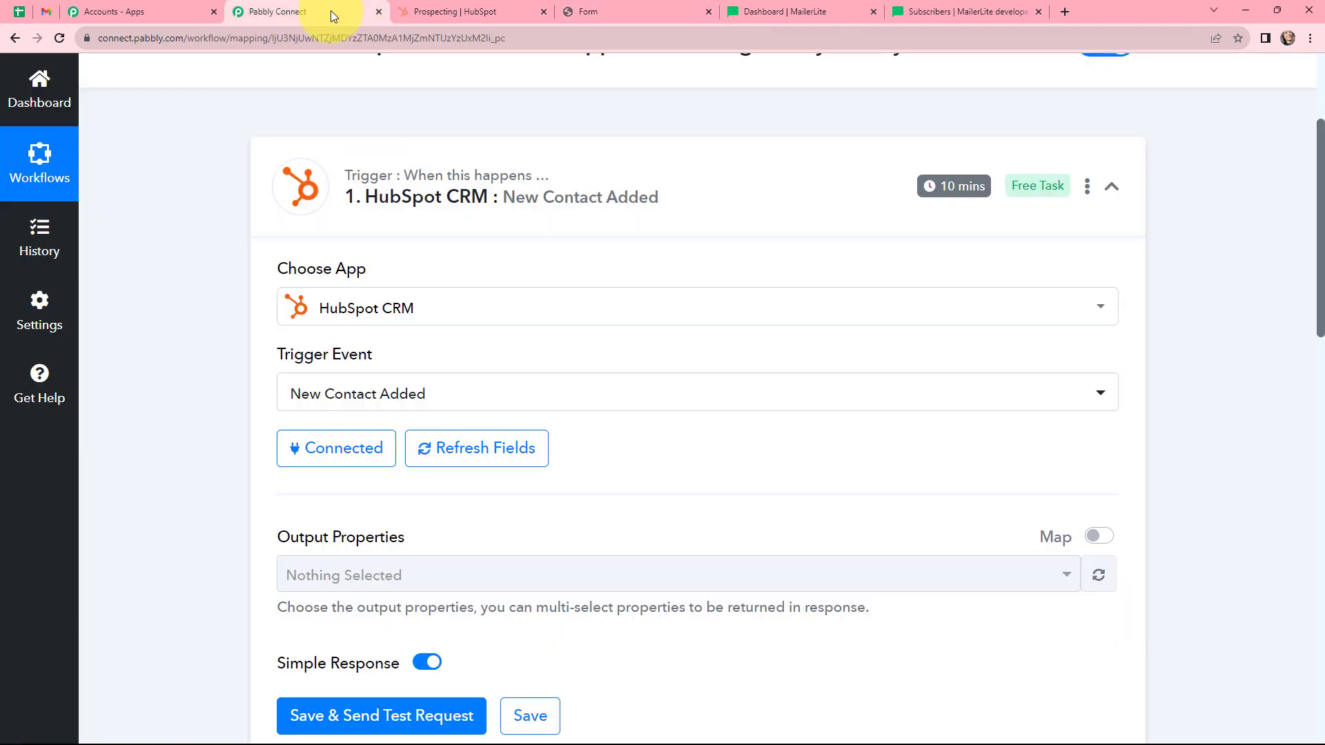
Review the response data received by the HubSpot trigger.
scroll(645, 316, down, 3)
scroll(664, 338, down, 4)
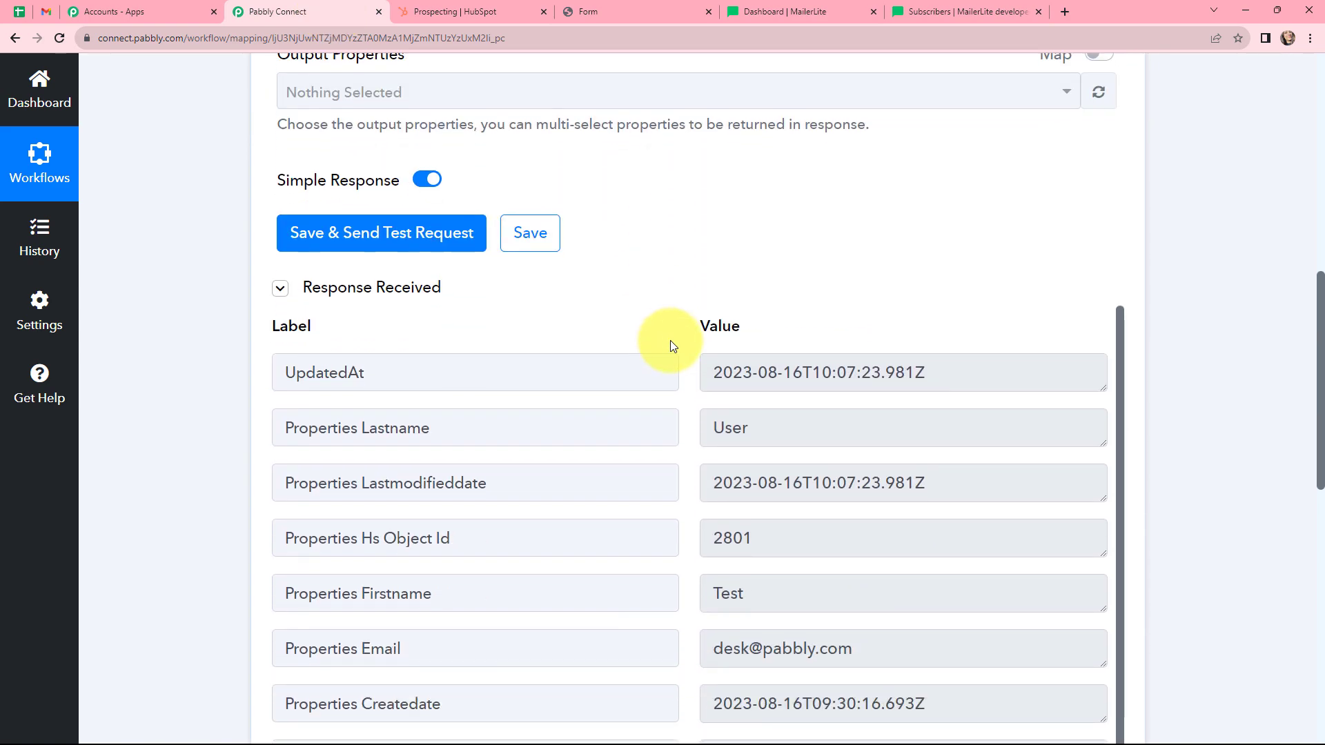
scroll(684, 343, down, 2)
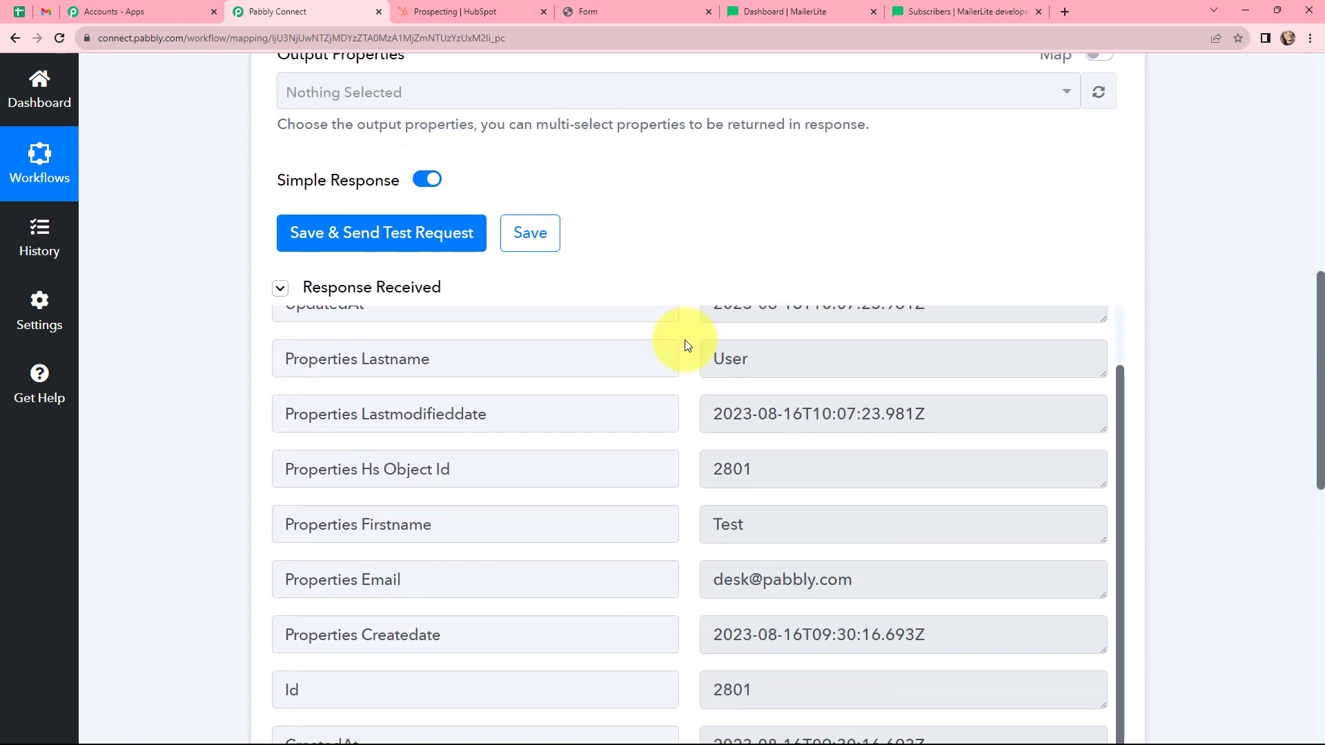
scroll(686, 345, down, 2)
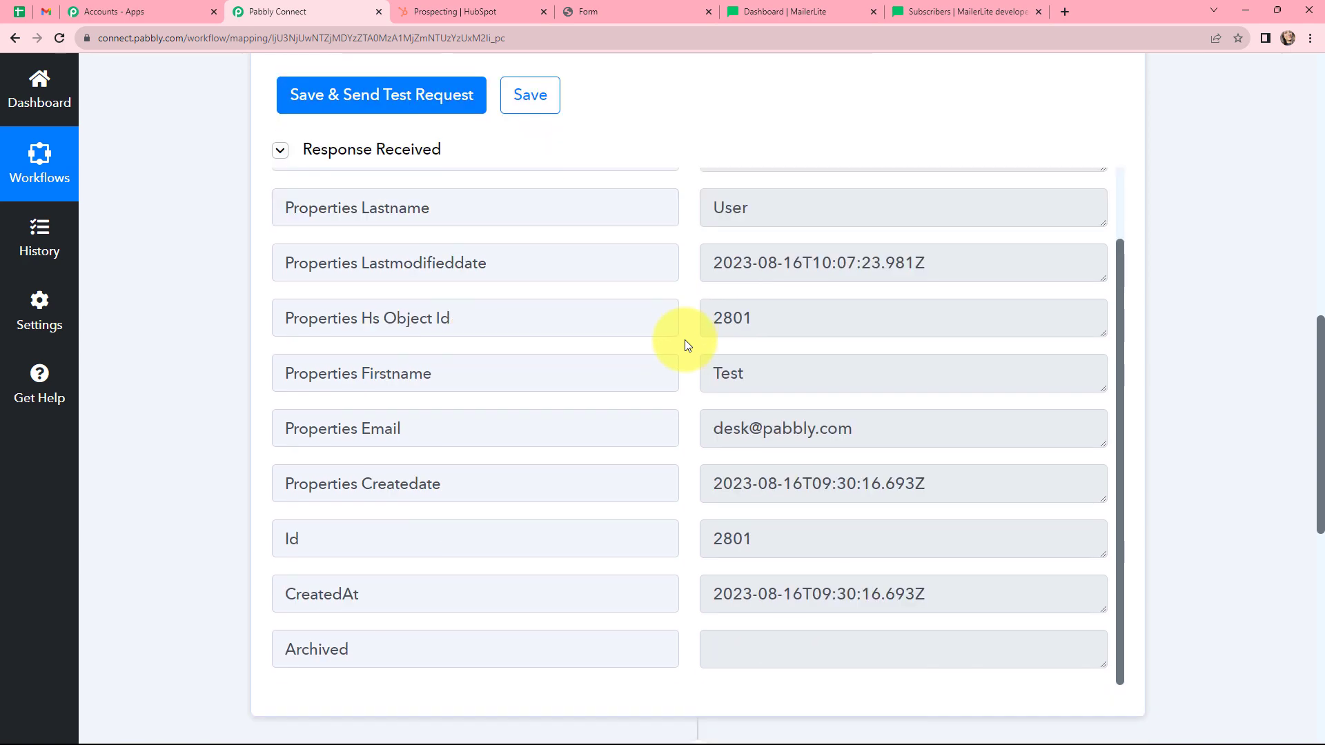
scroll(687, 345, down, 1)
scroll(685, 345, down, 3)
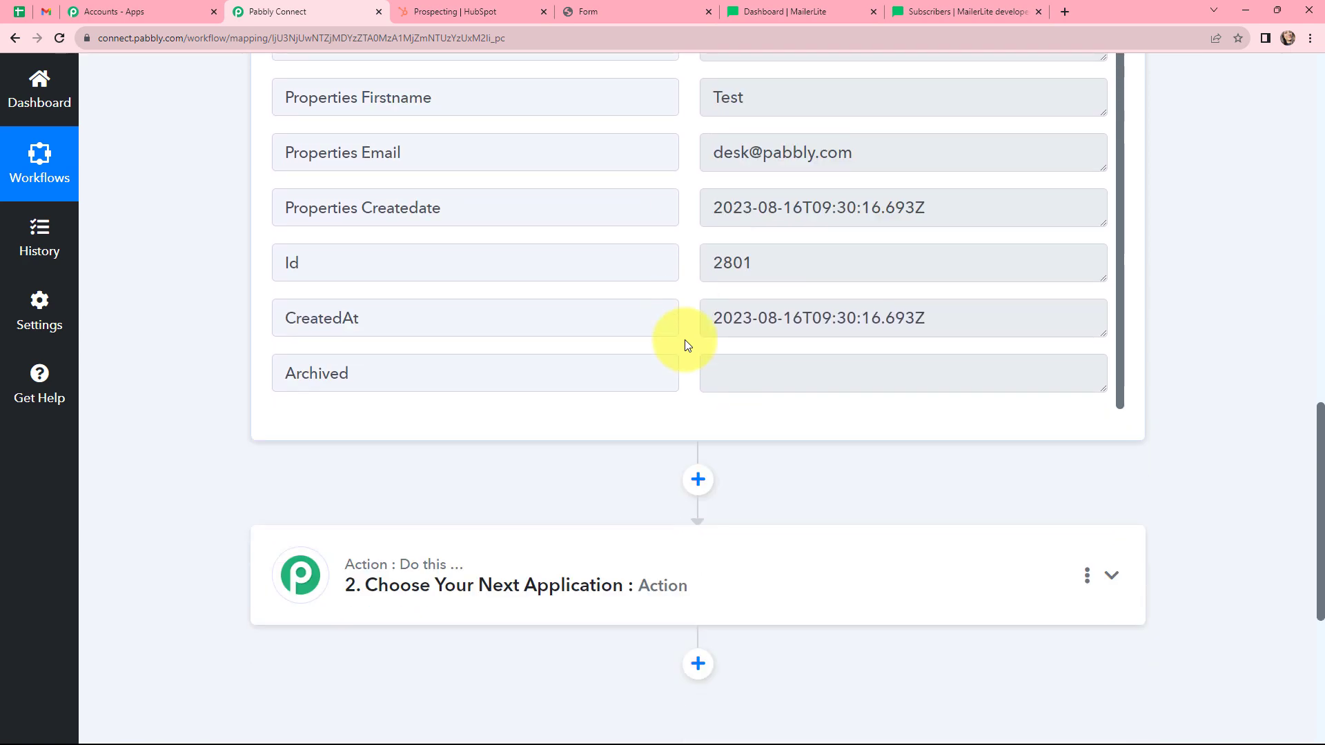
scroll(685, 345, up, 3)
scroll(684, 340, up, 3)
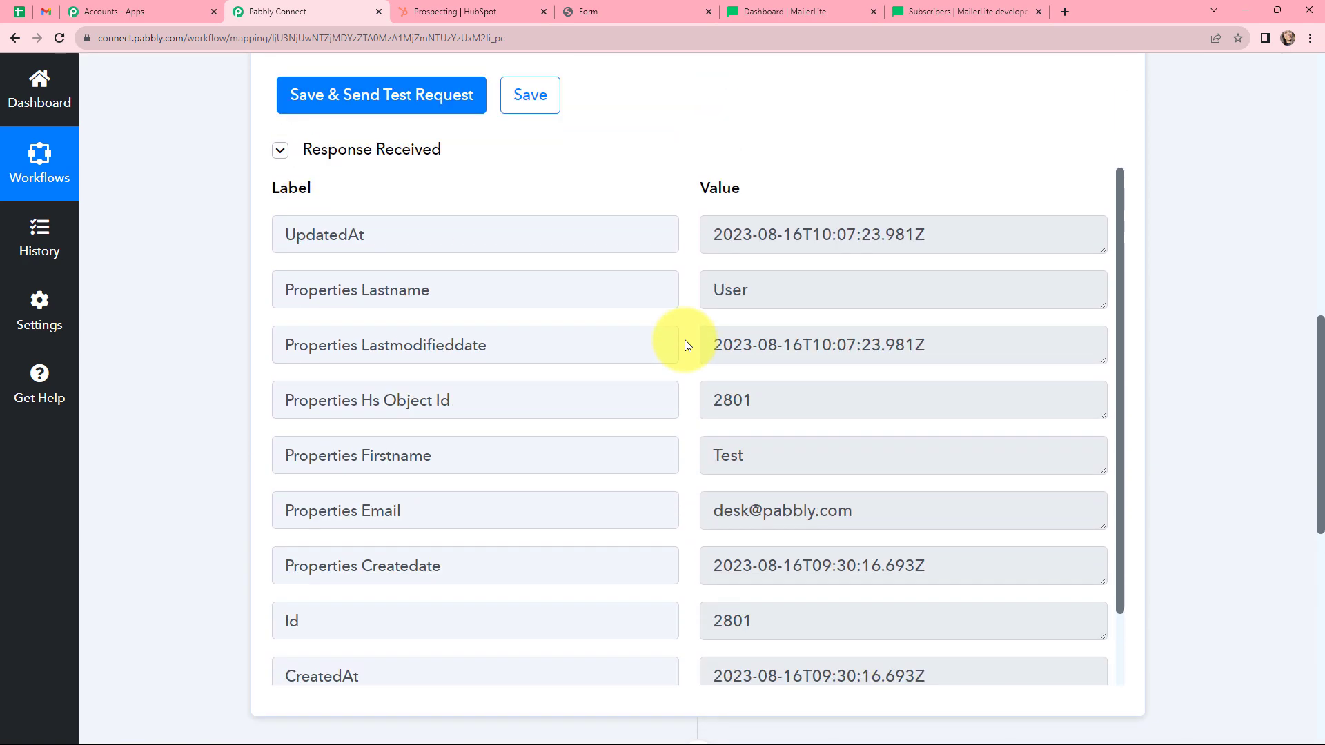
scroll(684, 340, down, 2)
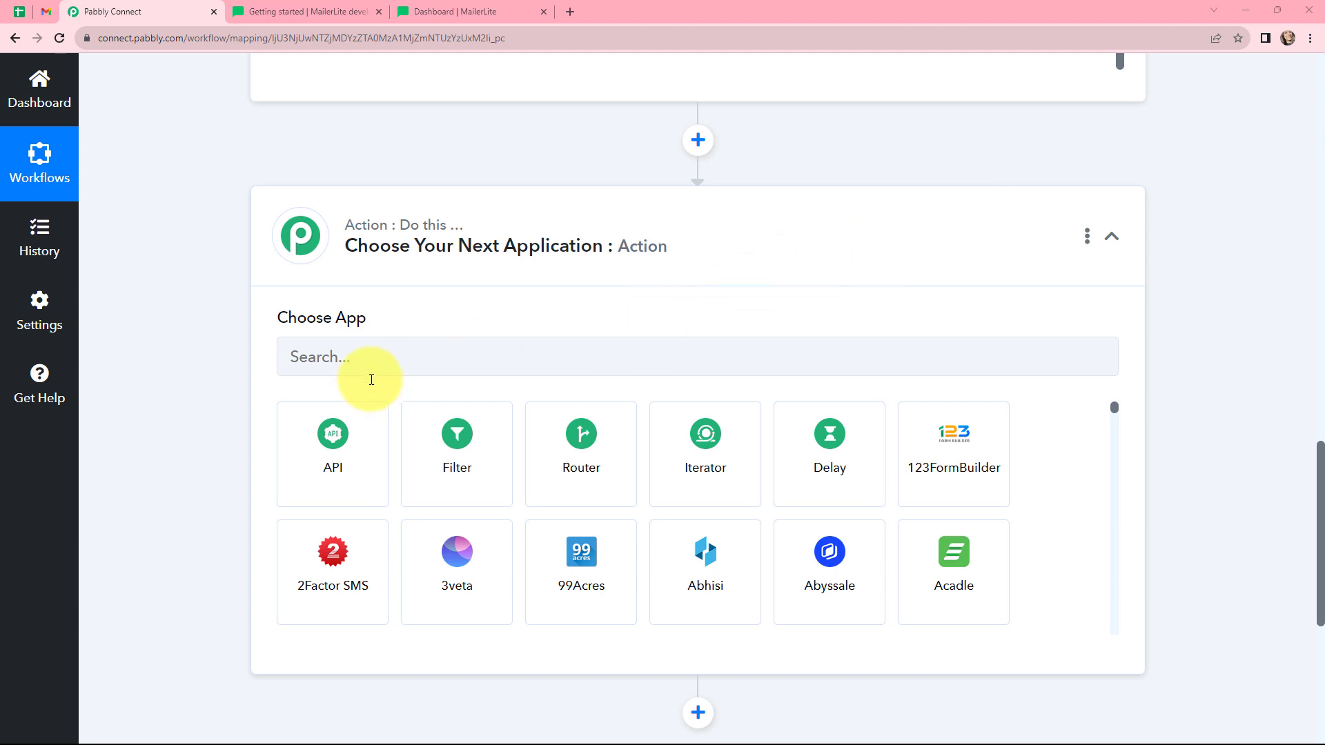
Choose API by Pabbly as the action app, keeping the GET action event.
click(338, 439)
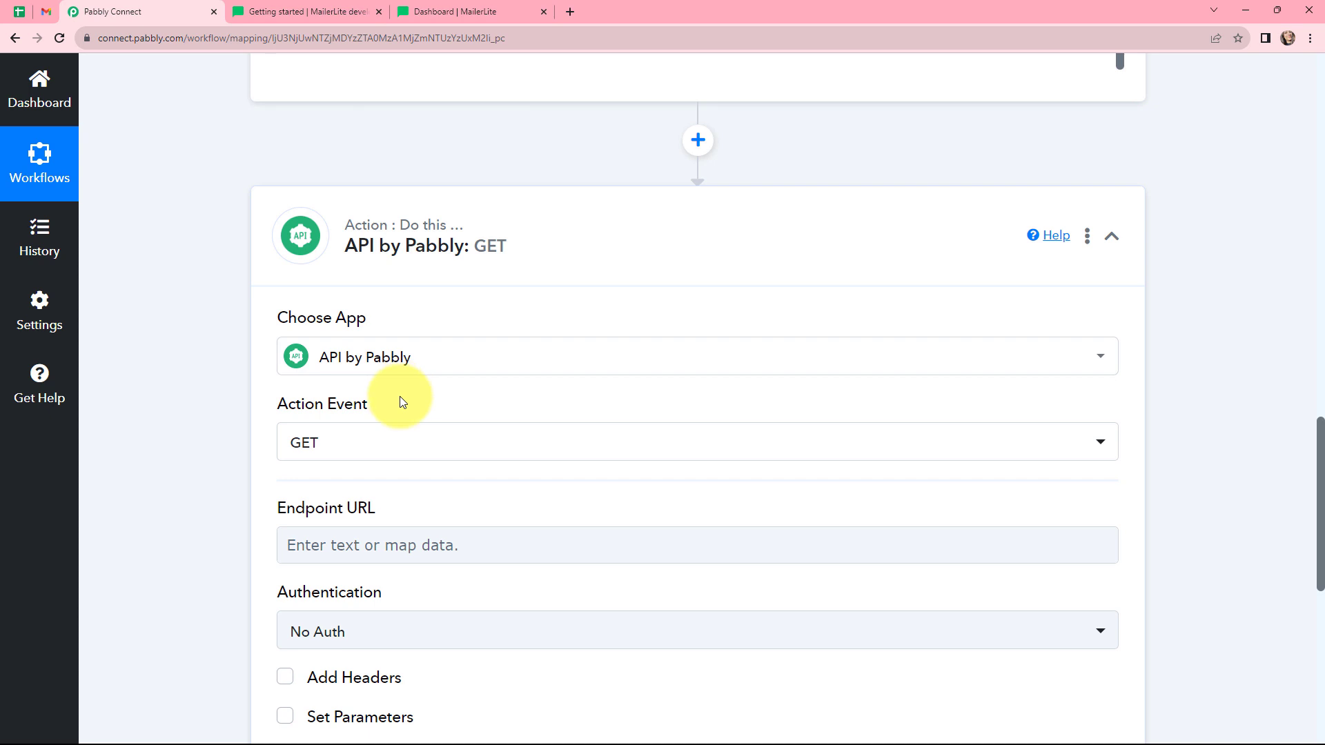
click(398, 447)
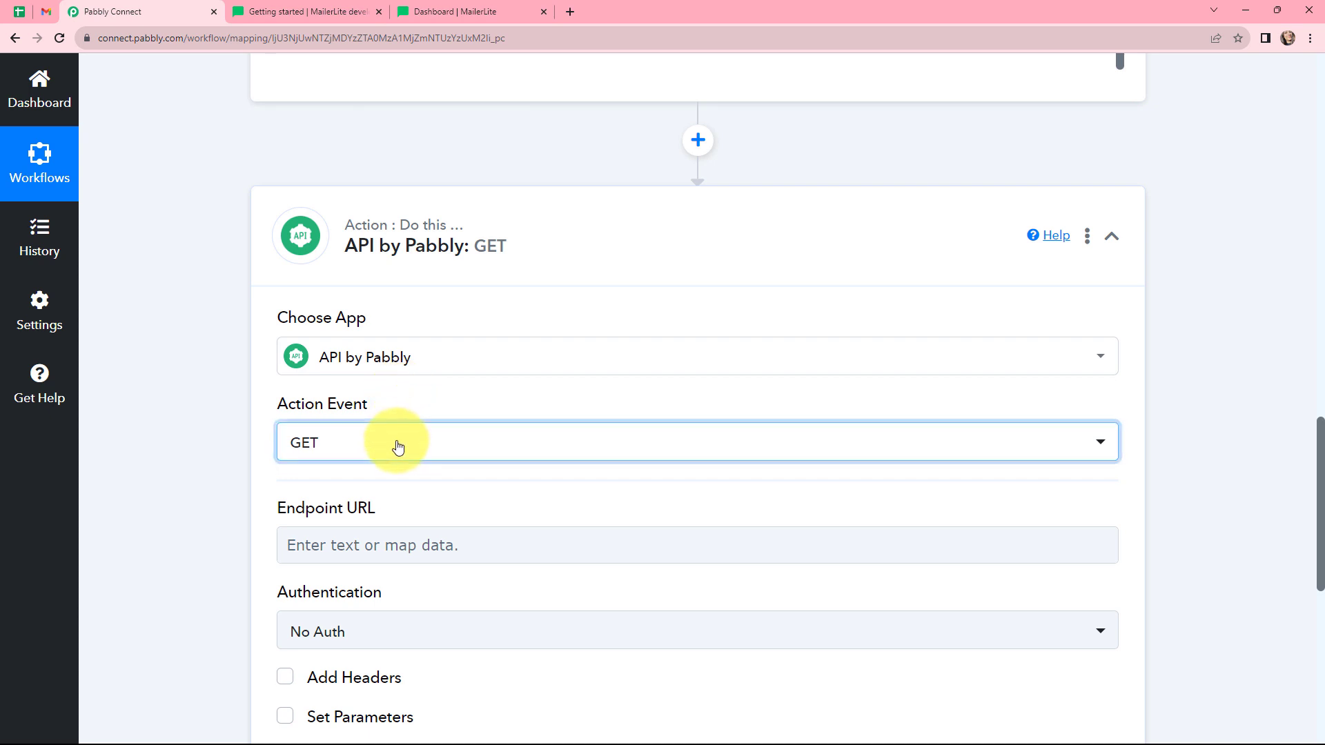
click(409, 398)
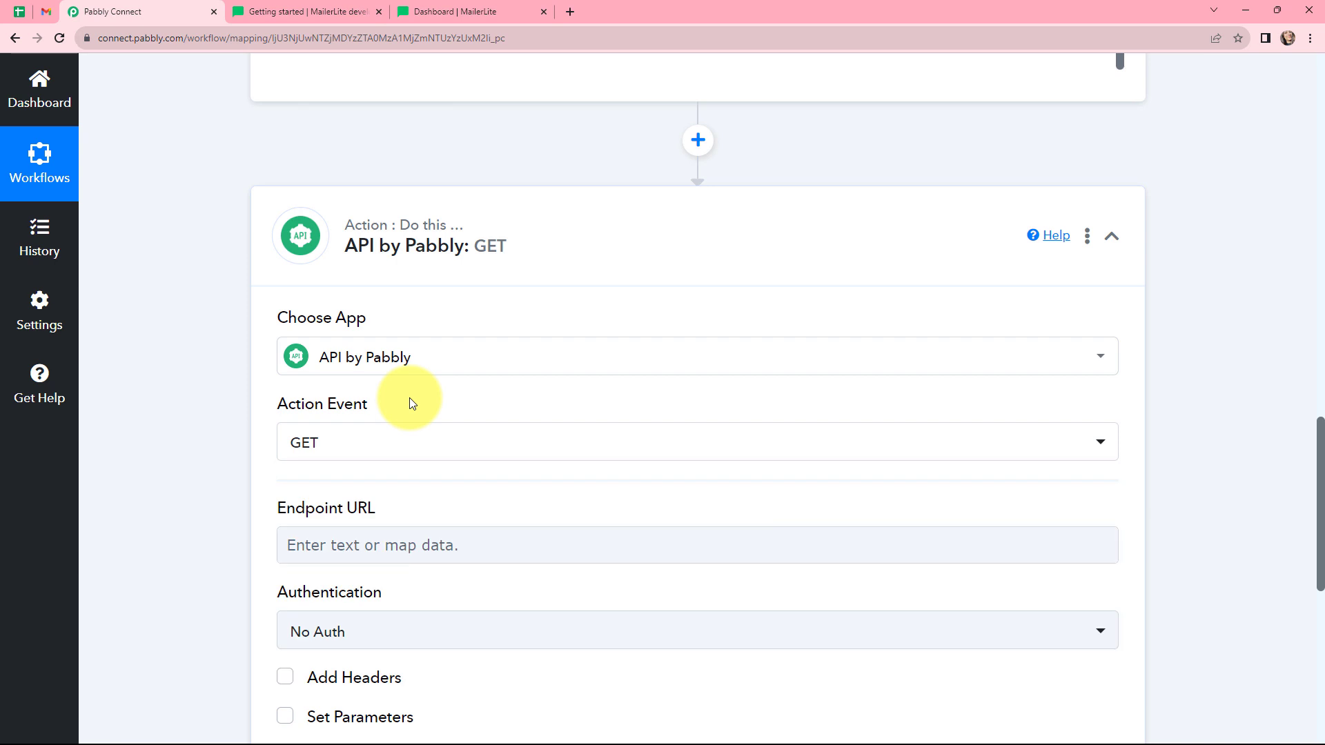
Look up the Create/upsert subscriber endpoint in the MailerLite API documentation.
click(309, 12)
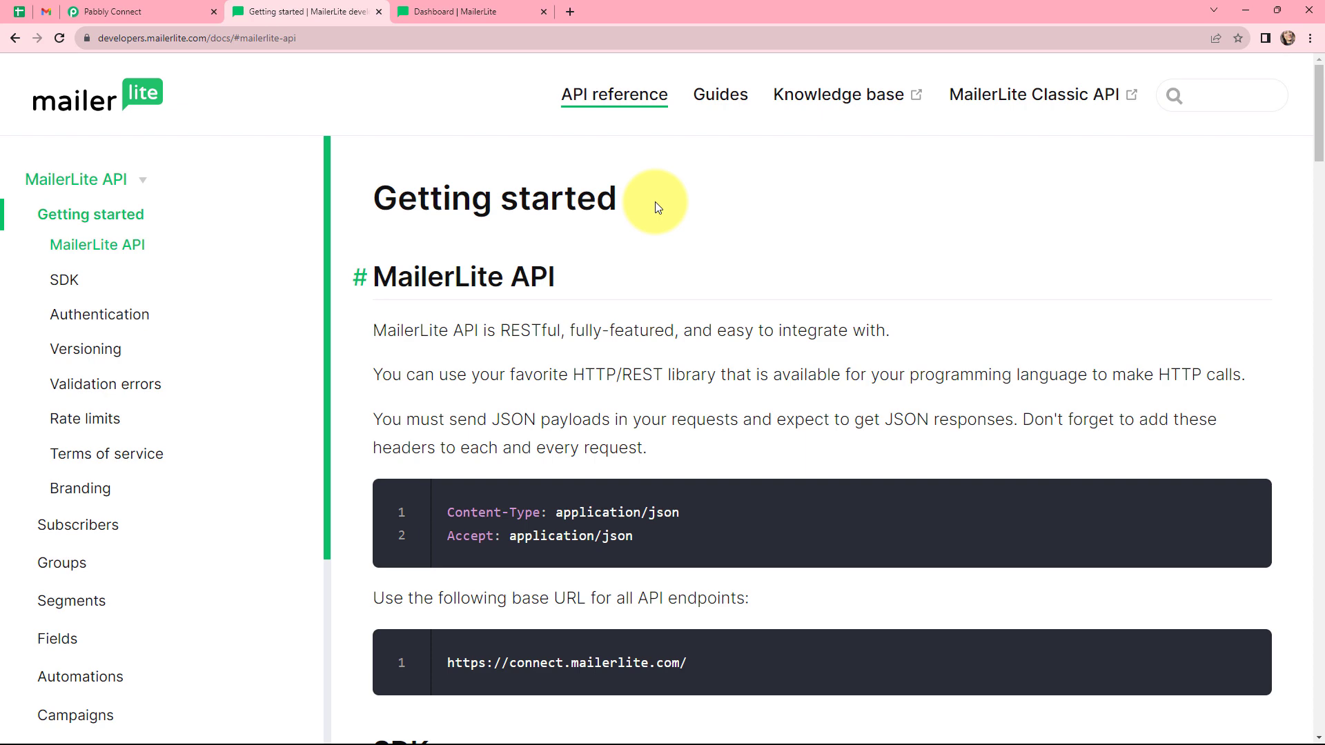
click(109, 525)
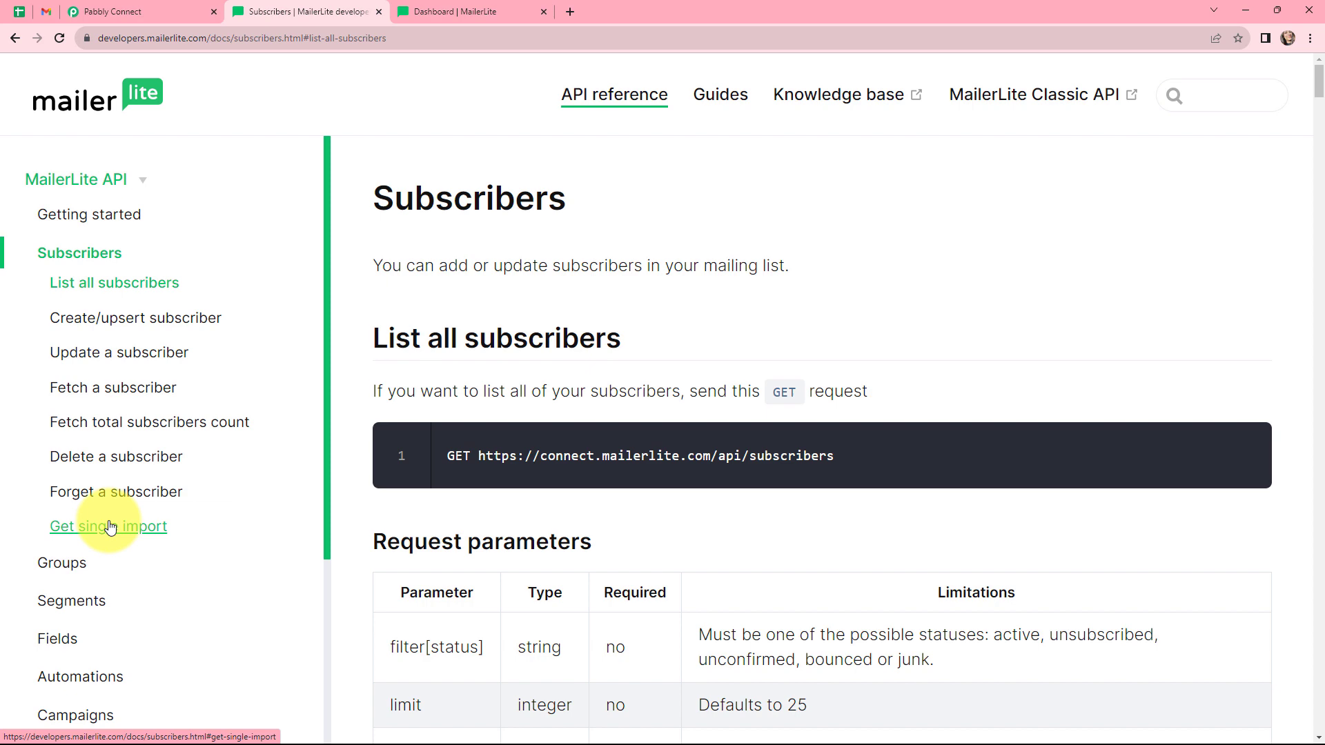
click(130, 322)
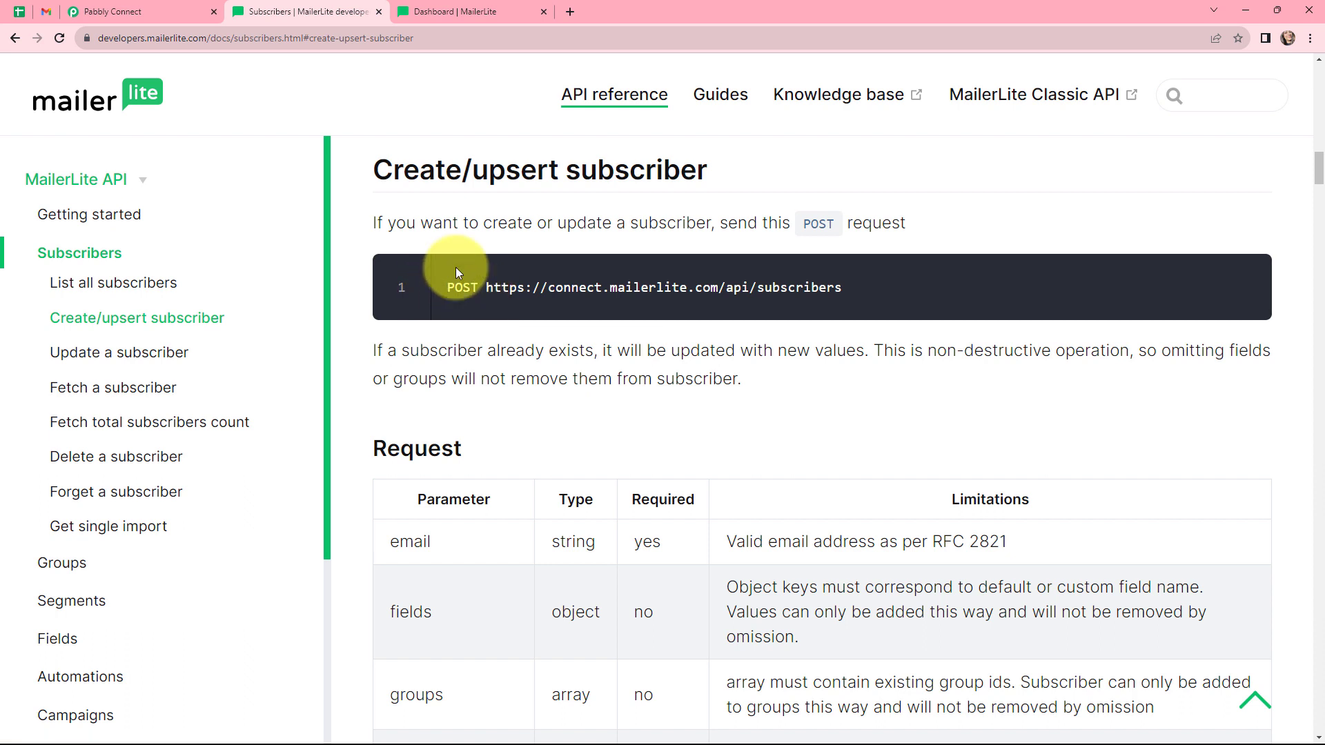
click(155, 7)
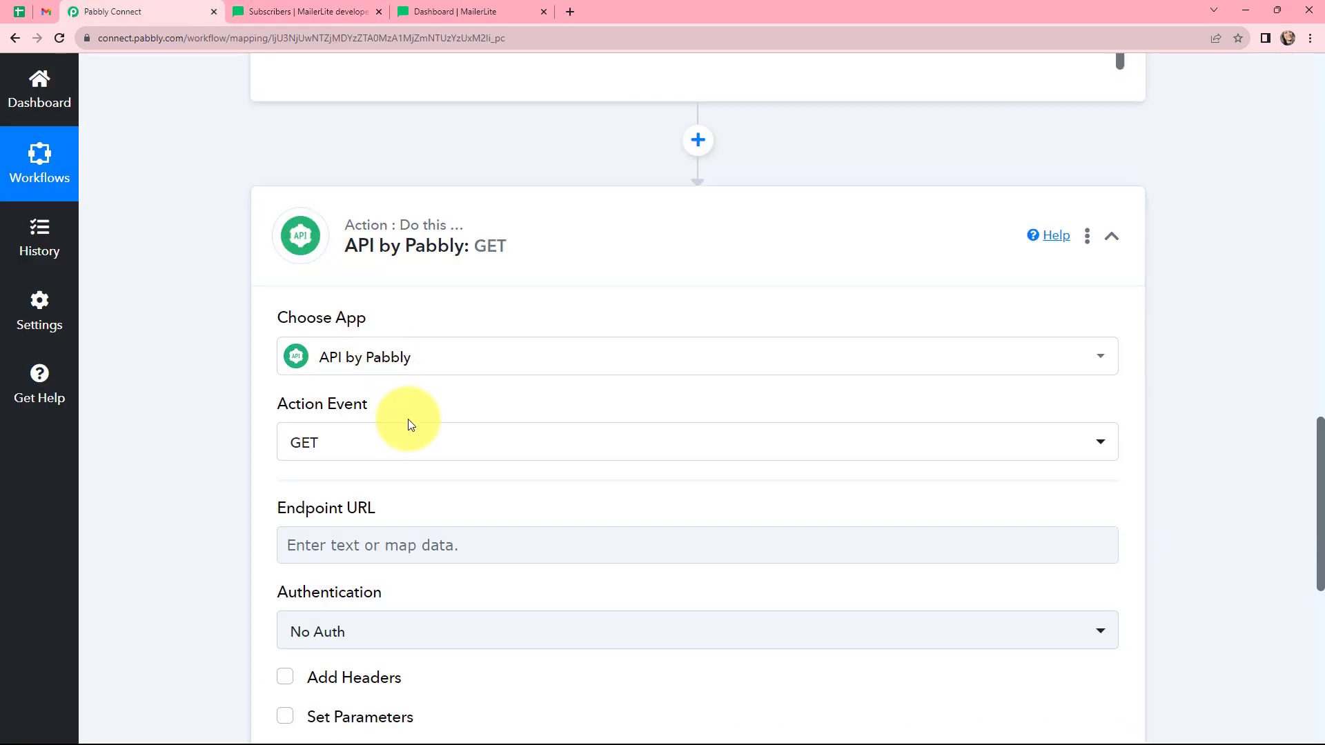
Change the API by Pabbly action event to POST.
click(414, 442)
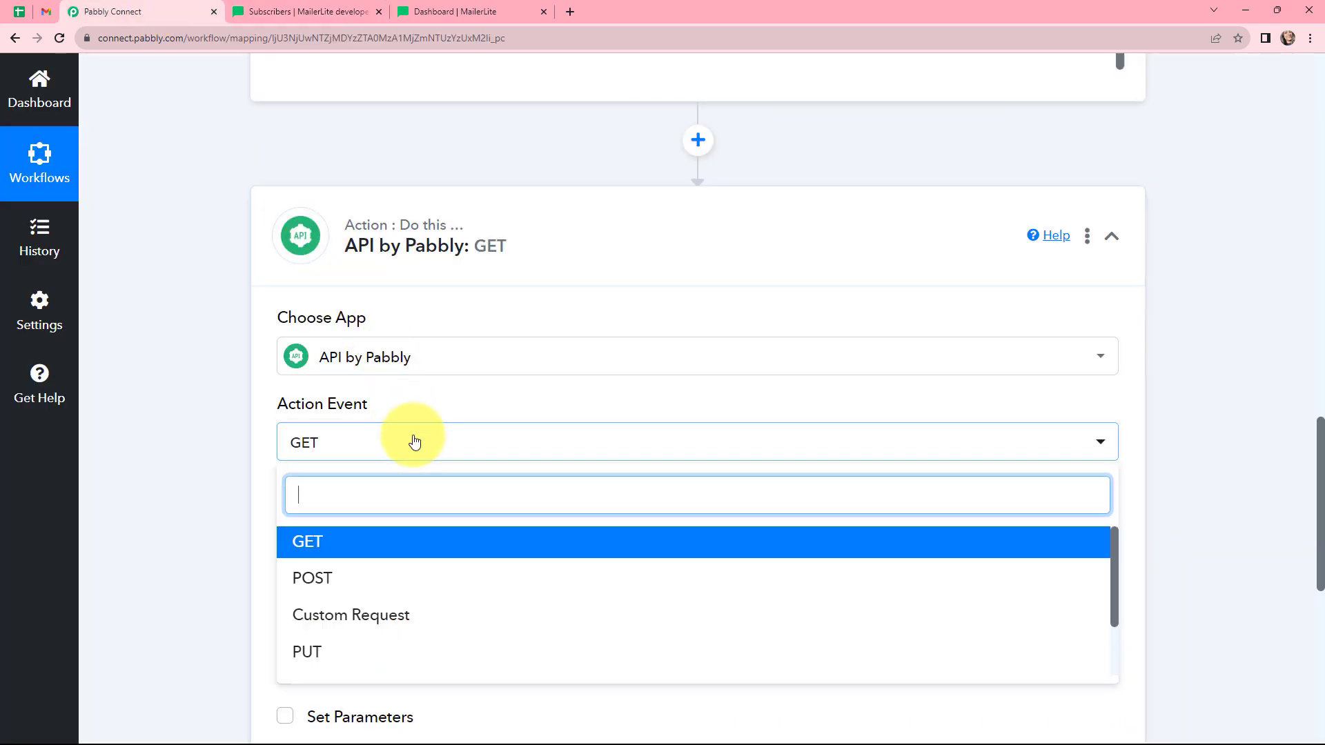
click(411, 582)
scroll(511, 370, down, 2)
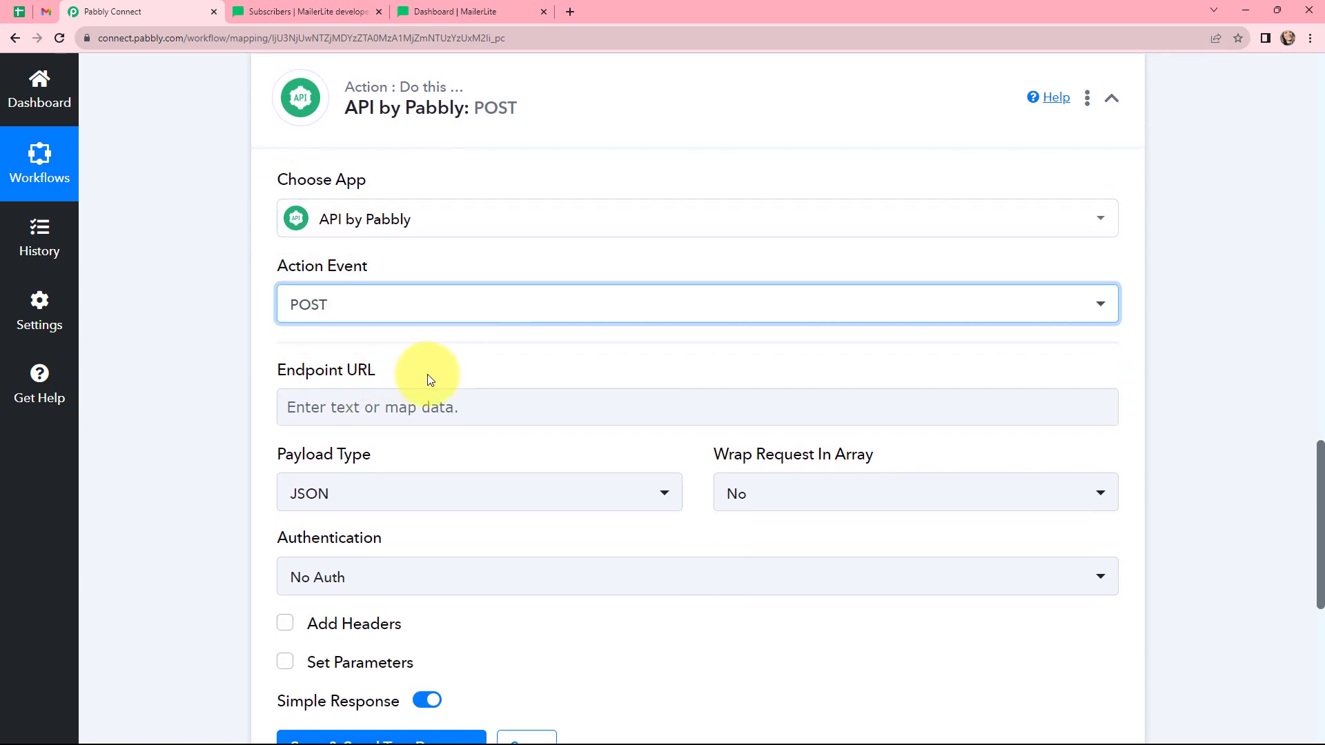
click(427, 377)
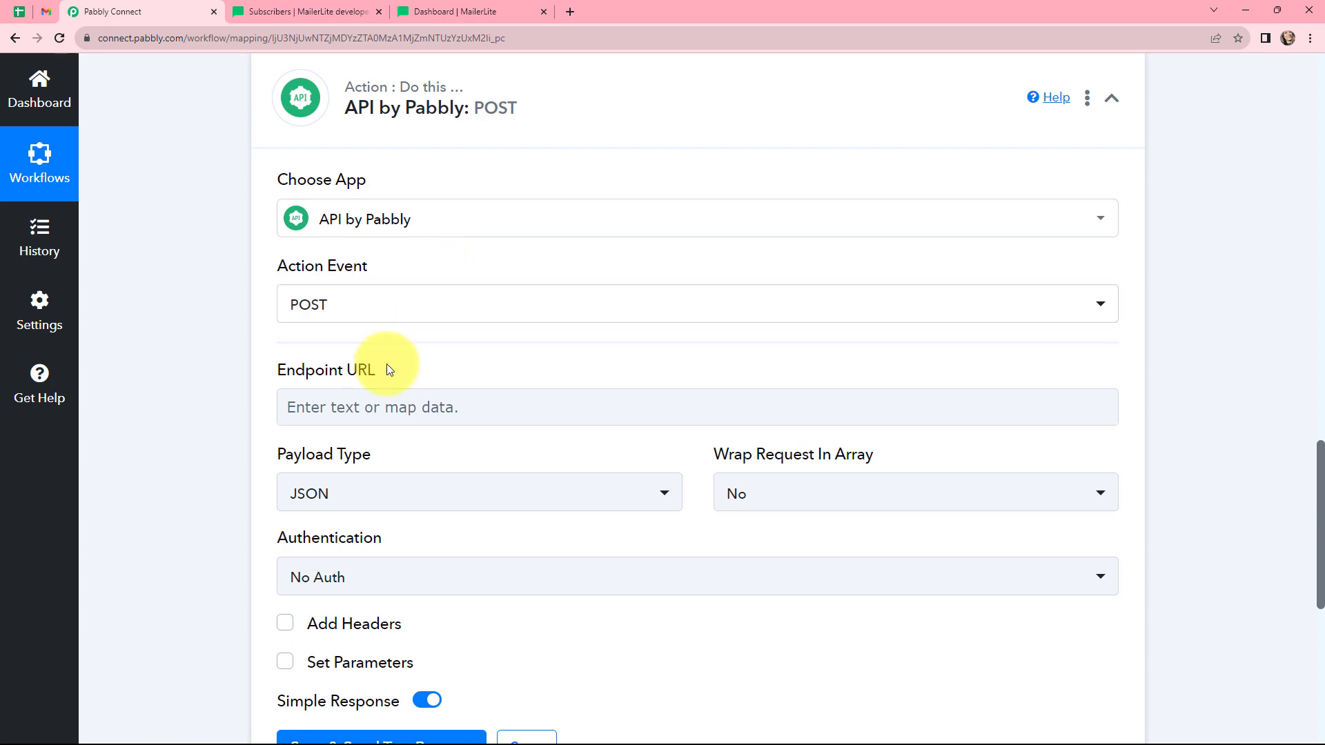
Copy the Create/upsert subscriber endpoint URL from the MailerLite docs into the Endpoint URL field.
click(283, 12)
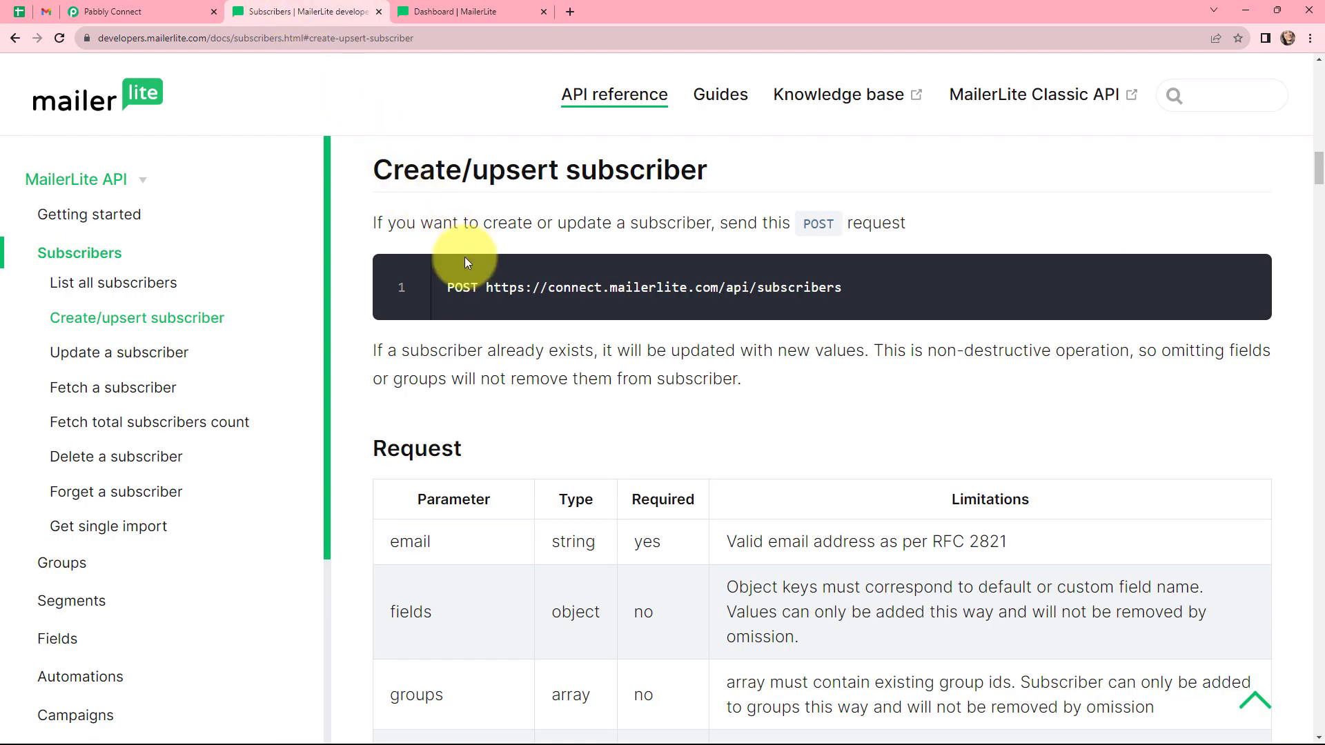
drag(487, 285, 843, 281)
key(ctrl+c)
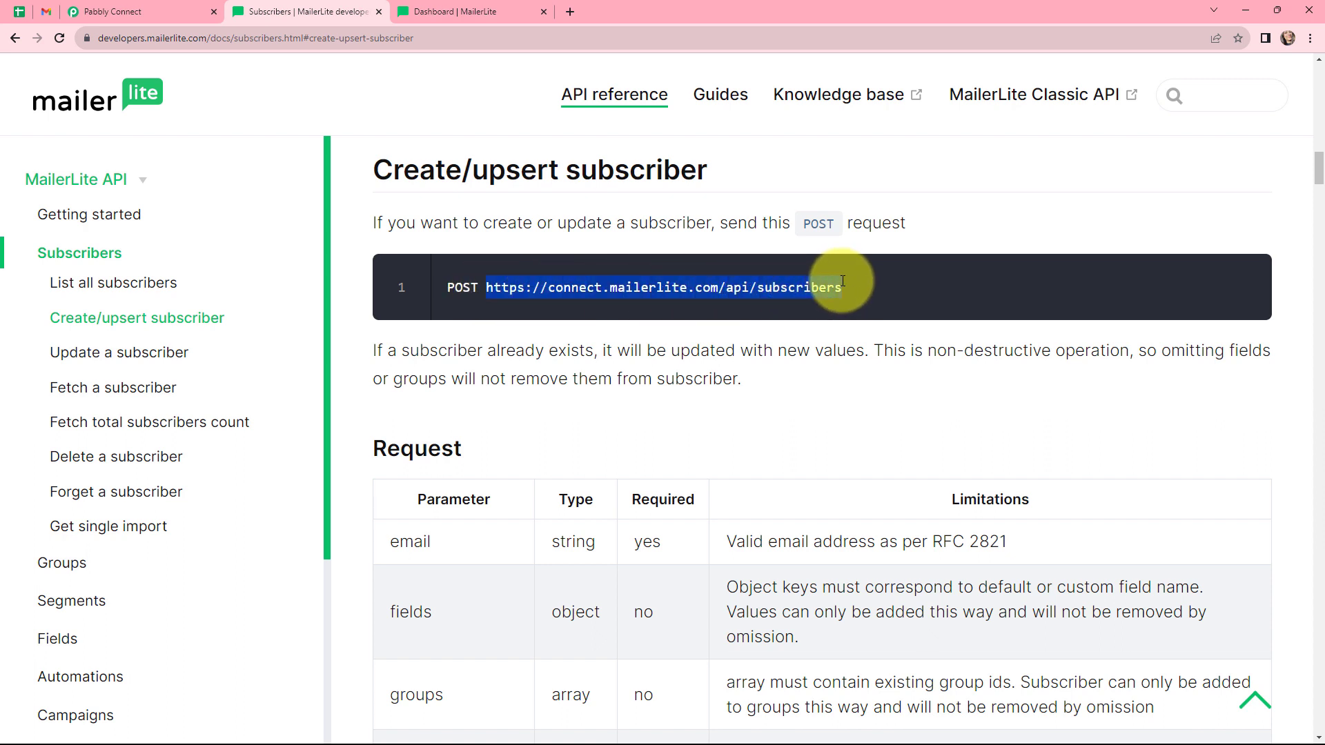
click(186, 11)
click(472, 406)
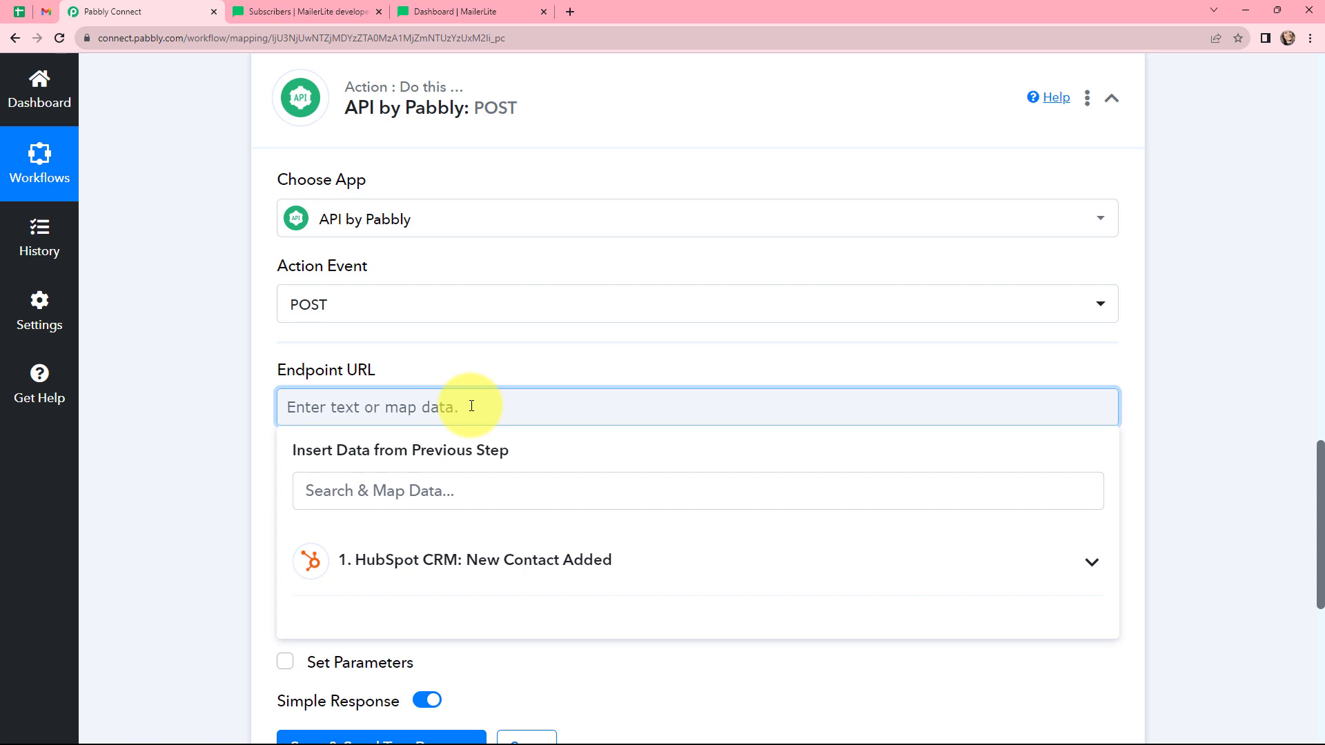
key(ctrl+v)
Check the payload type options against the MailerLite docs' JSON payload requirement.
scroll(636, 262, down, 2)
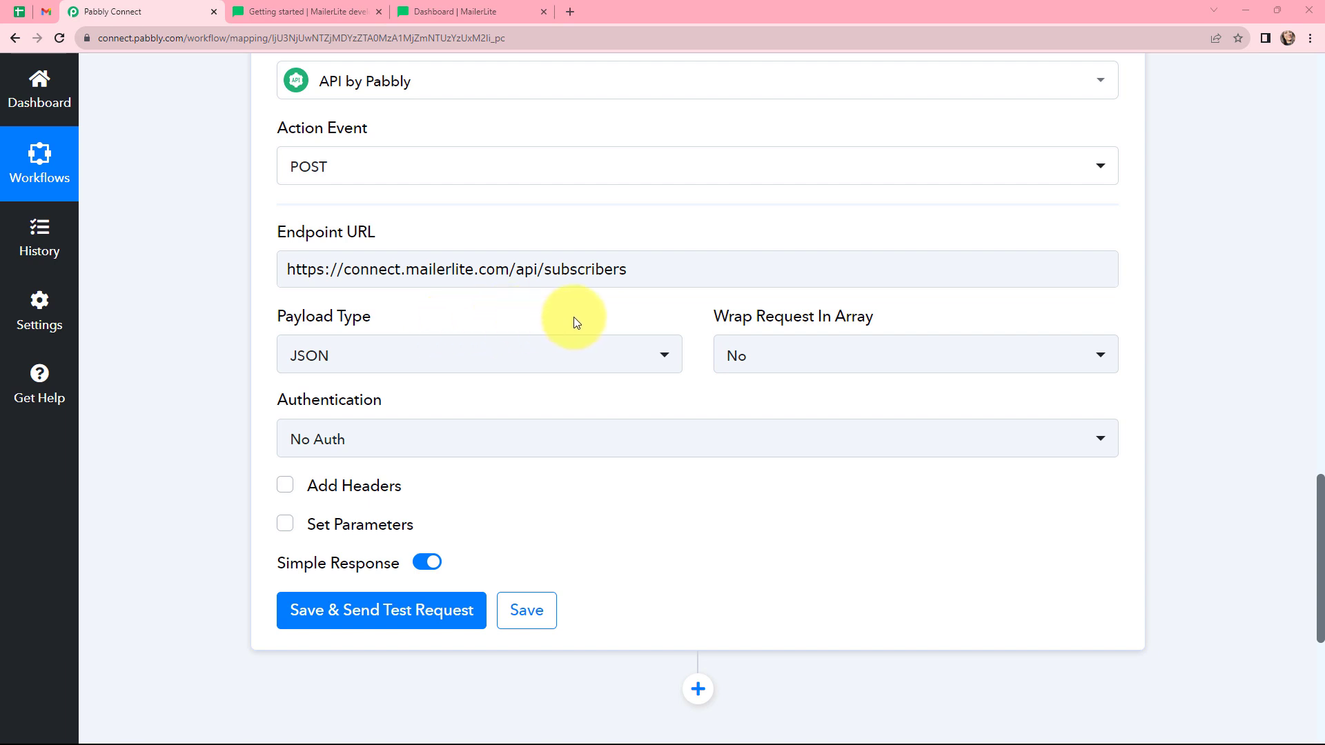
click(583, 361)
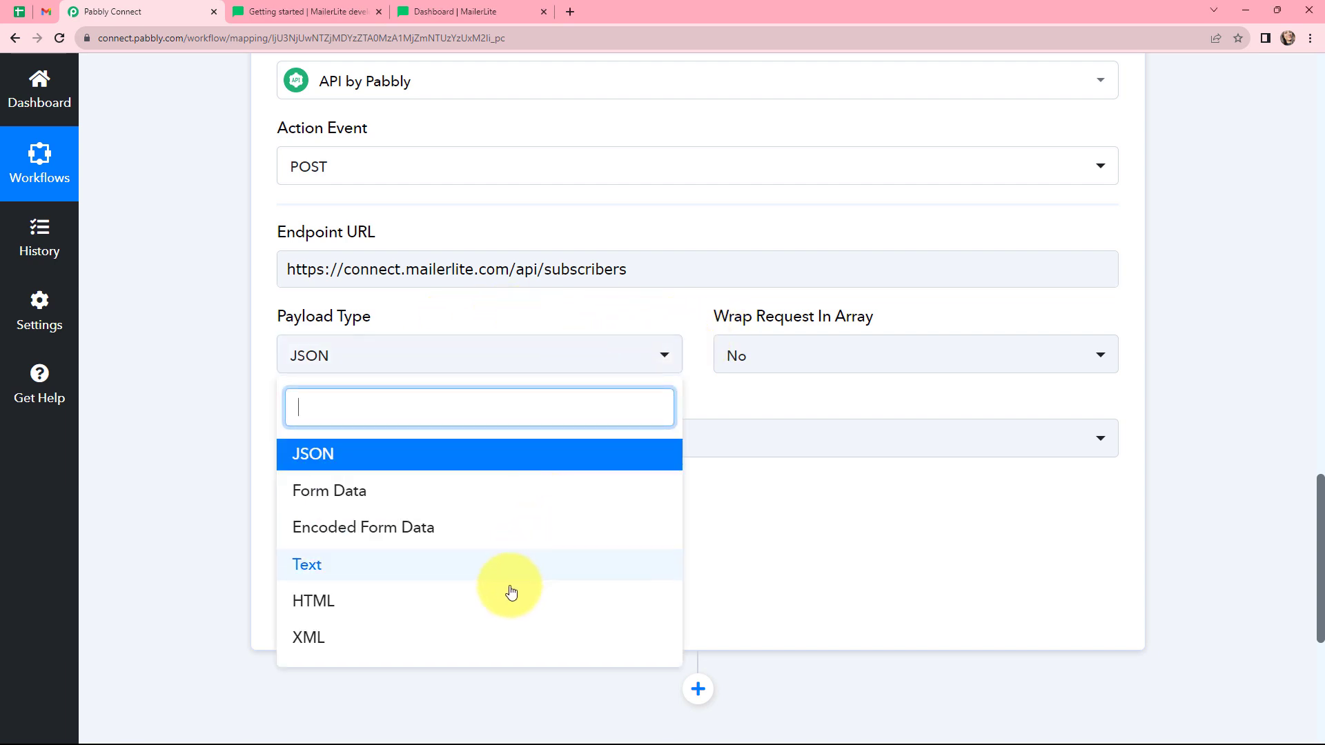
click(486, 313)
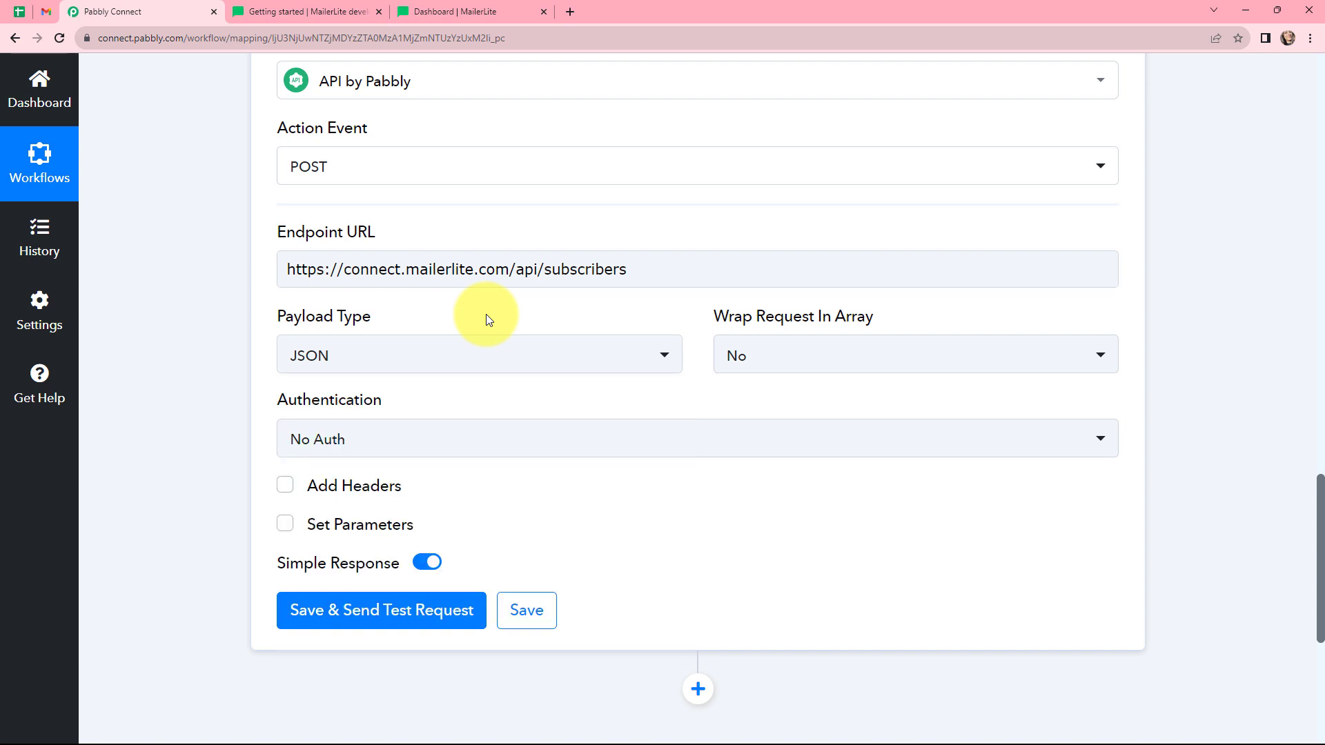
click(292, 11)
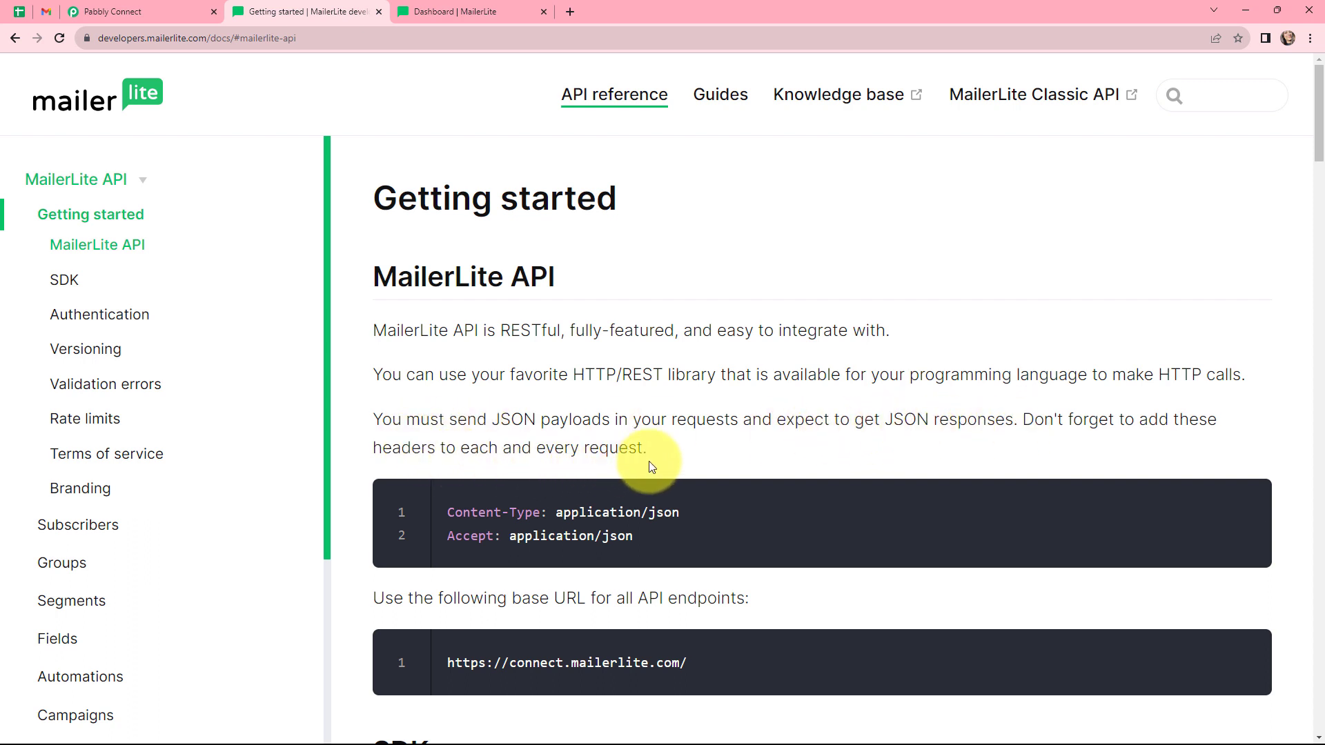
click(161, 3)
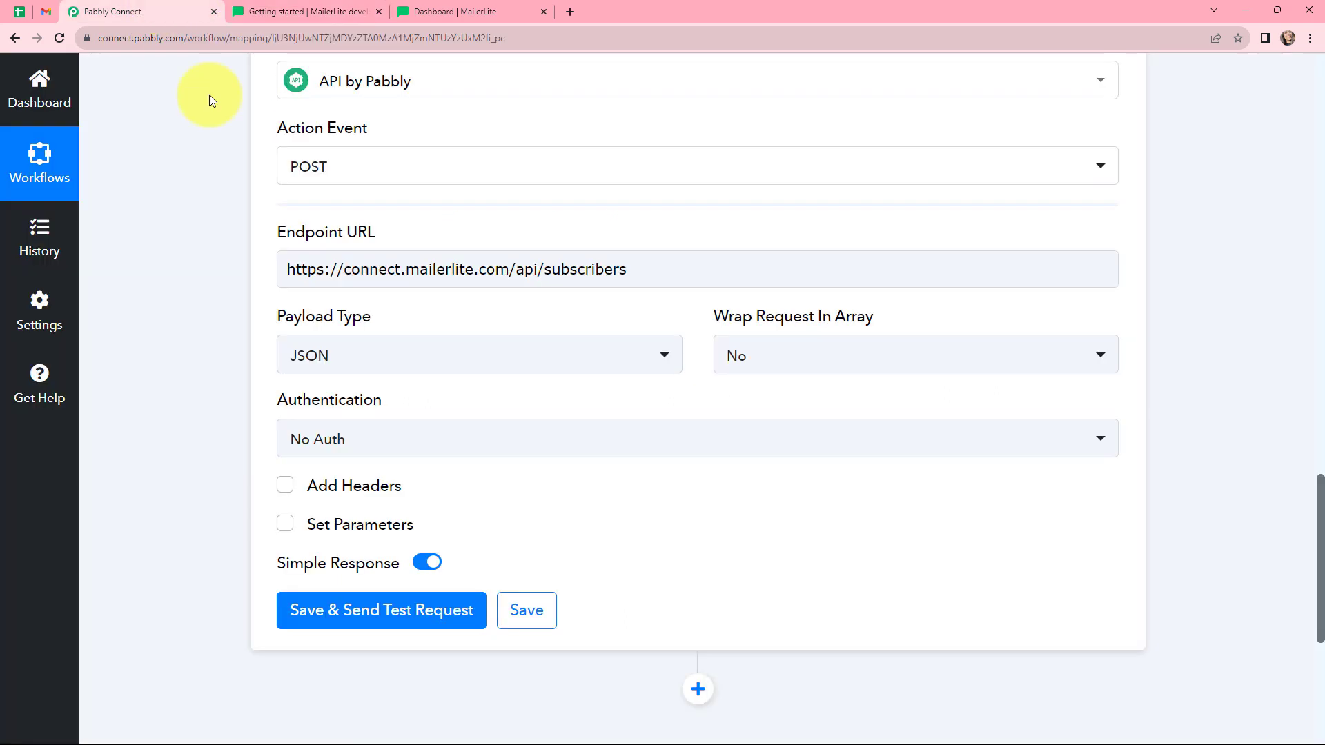
Set the payload type to JSON and Wrap Request In Array to No.
click(345, 352)
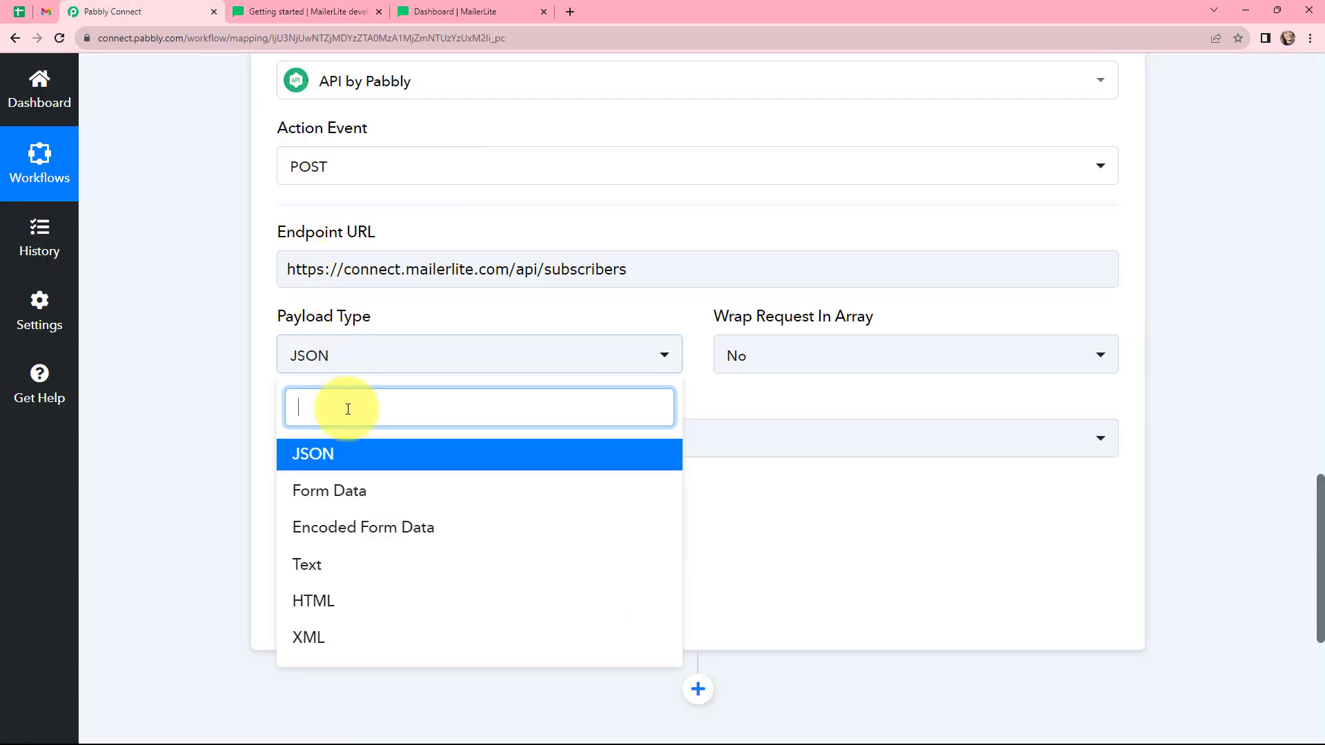
click(347, 454)
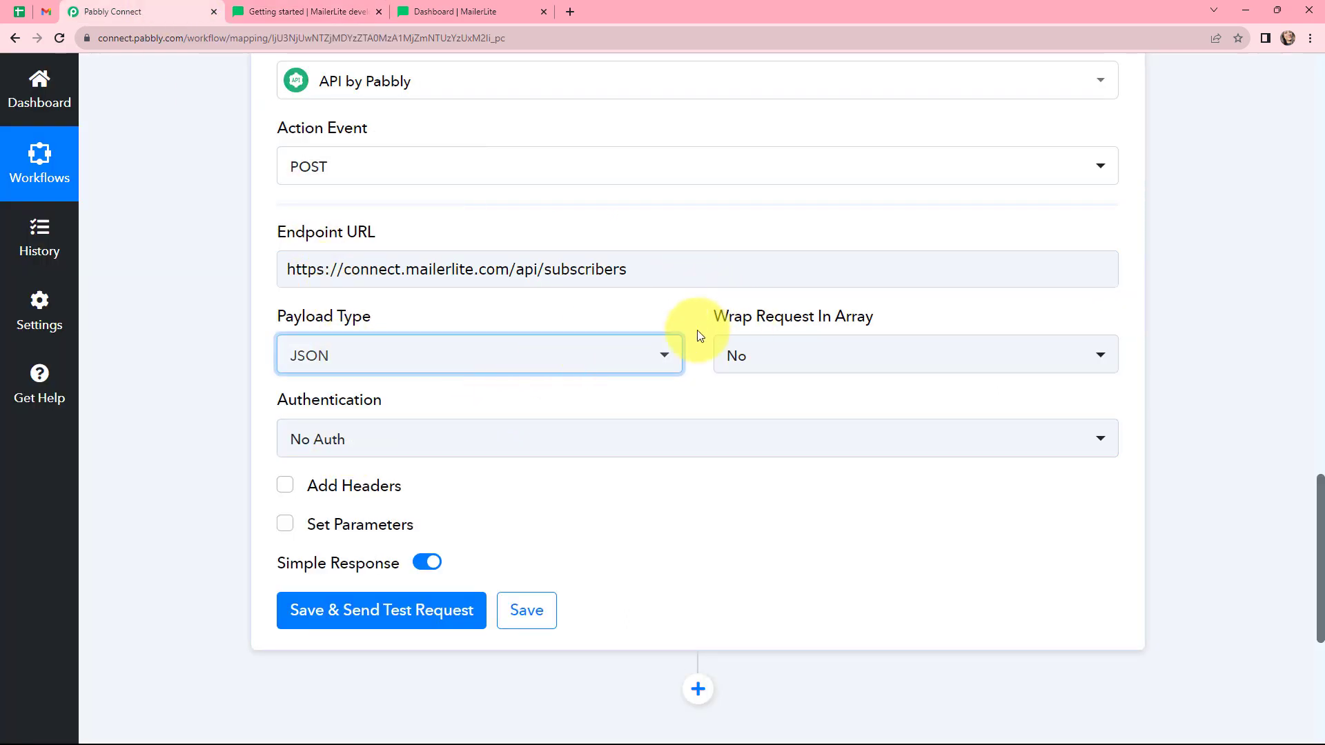
click(739, 349)
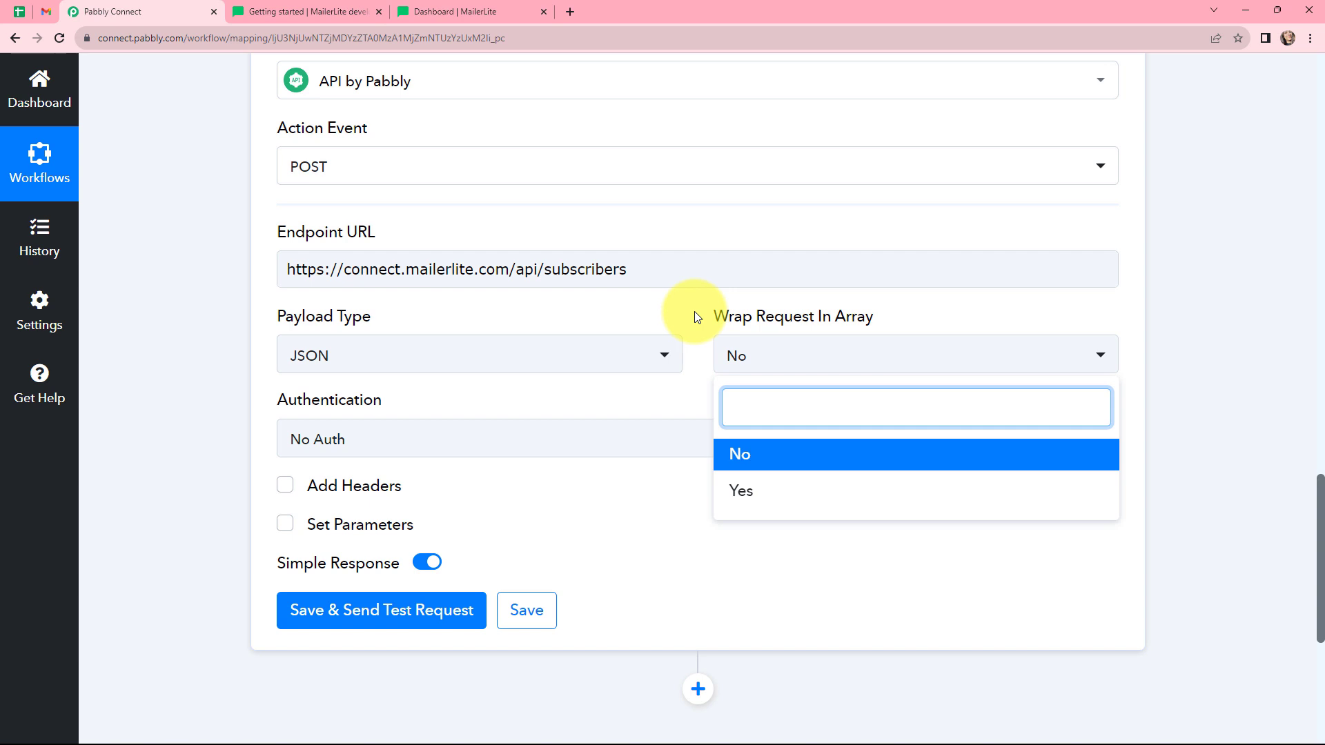
click(735, 452)
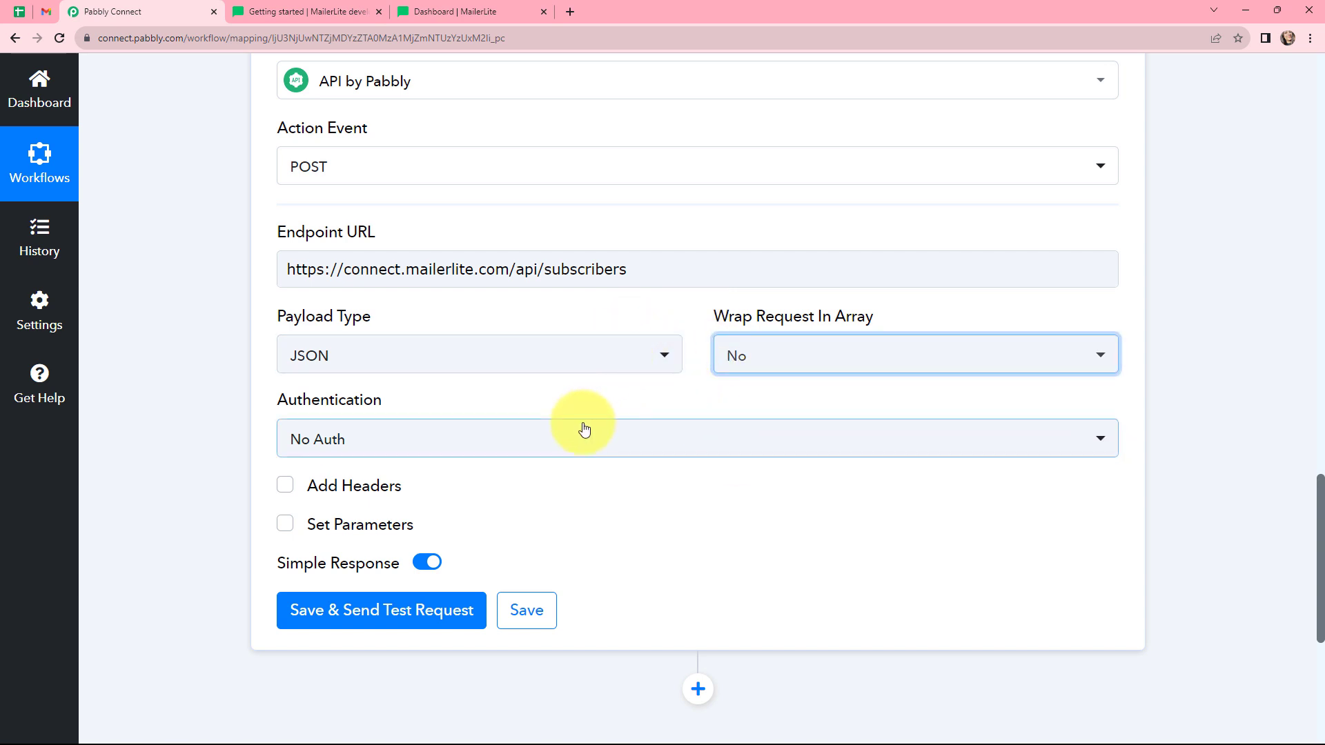
Read the MailerLite API documentation section on authentication.
scroll(584, 429, down, 1)
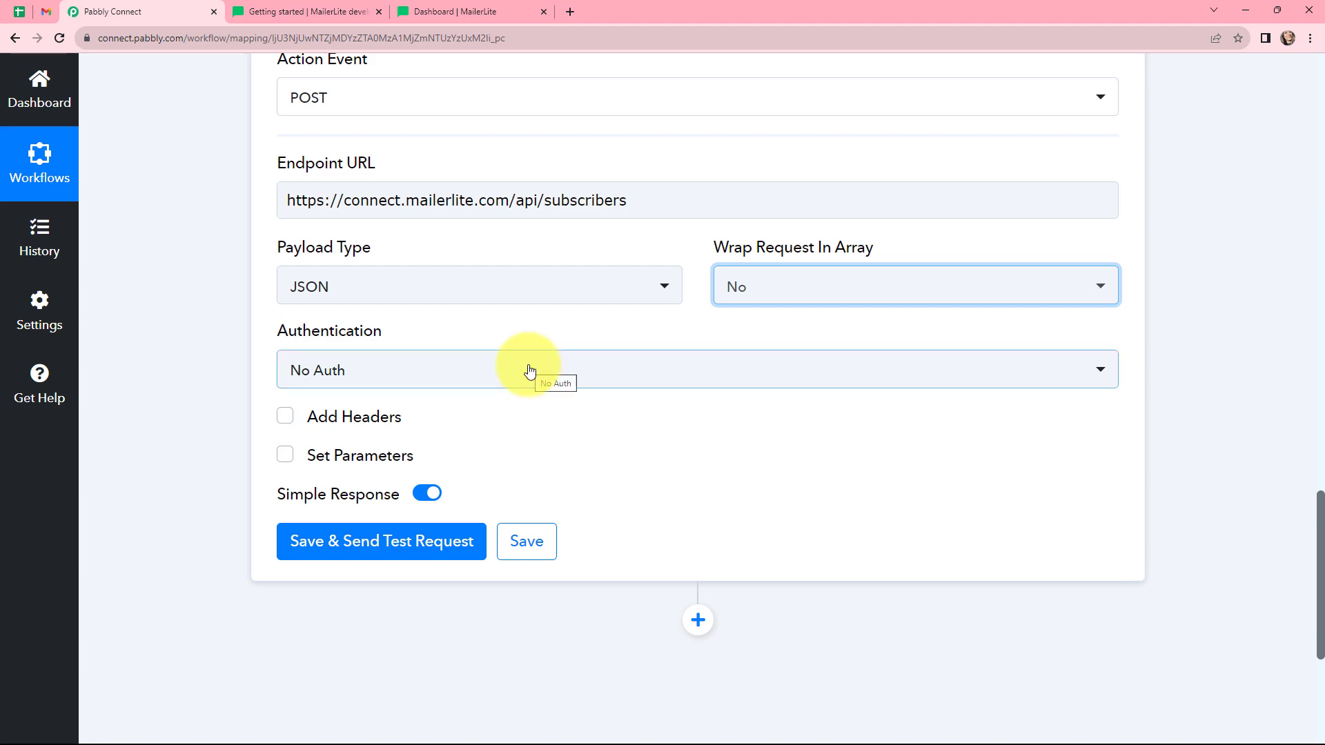
click(312, 8)
scroll(735, 328, down, 7)
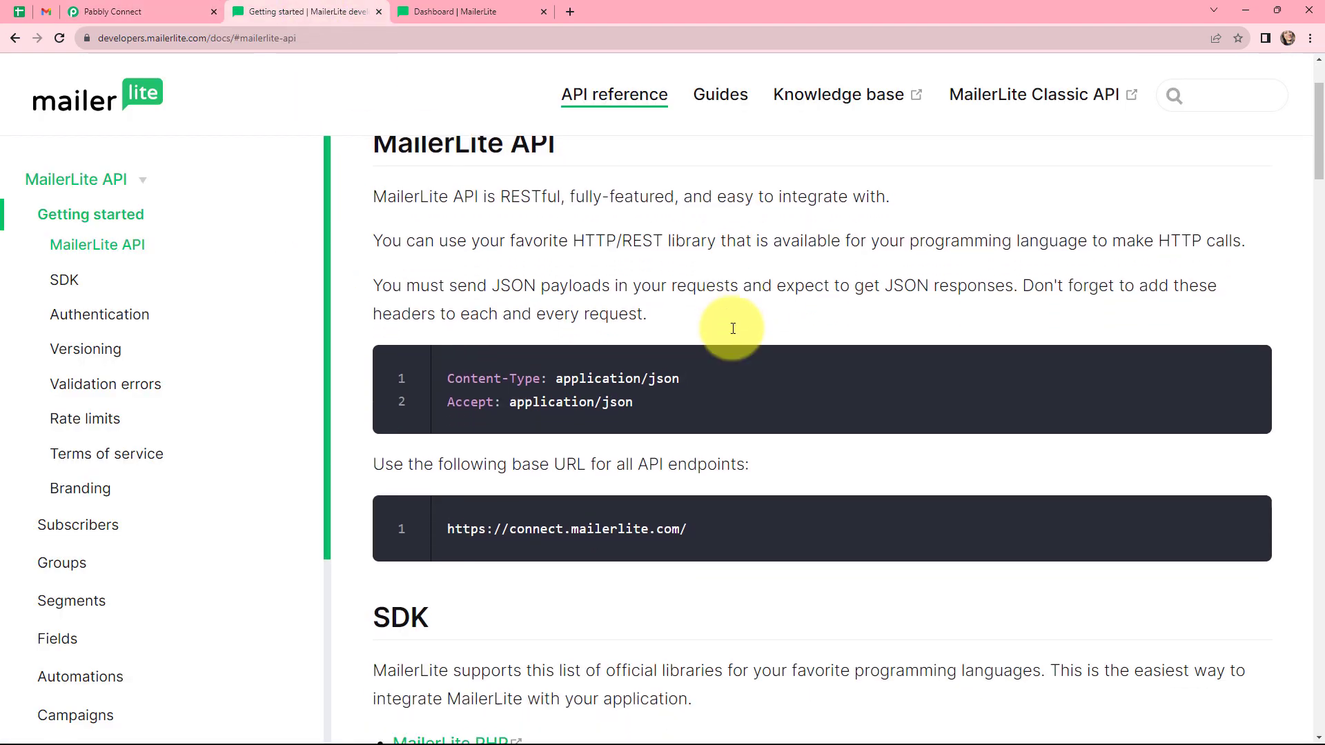
scroll(732, 328, down, 7)
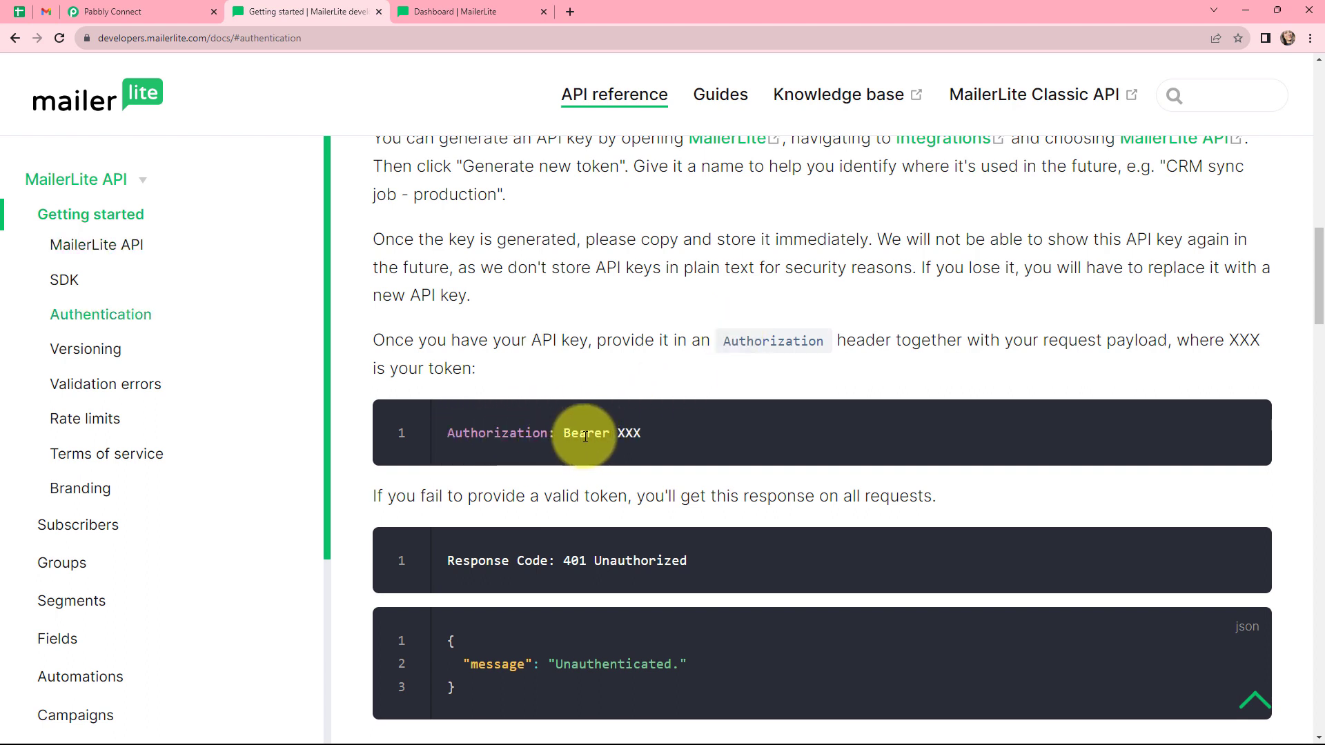
click(126, 9)
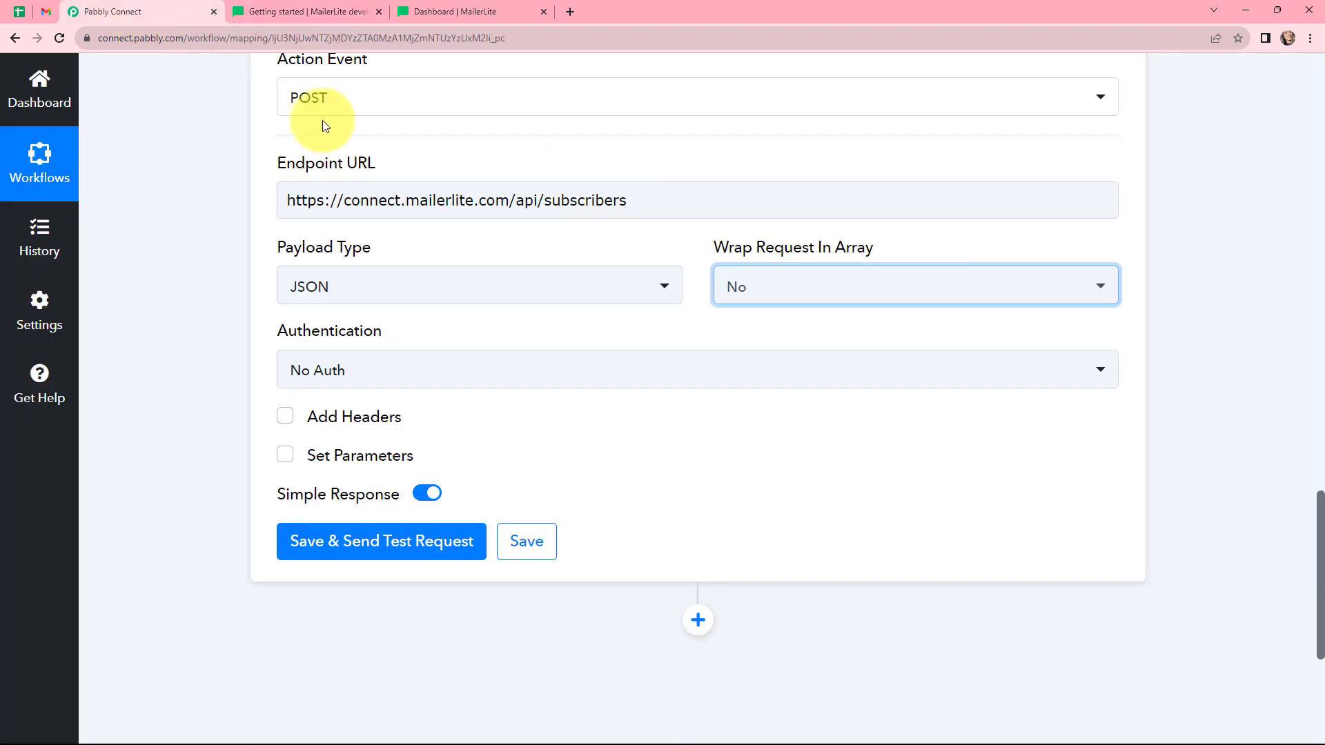
Set the authentication method to Bearer Token.
click(379, 373)
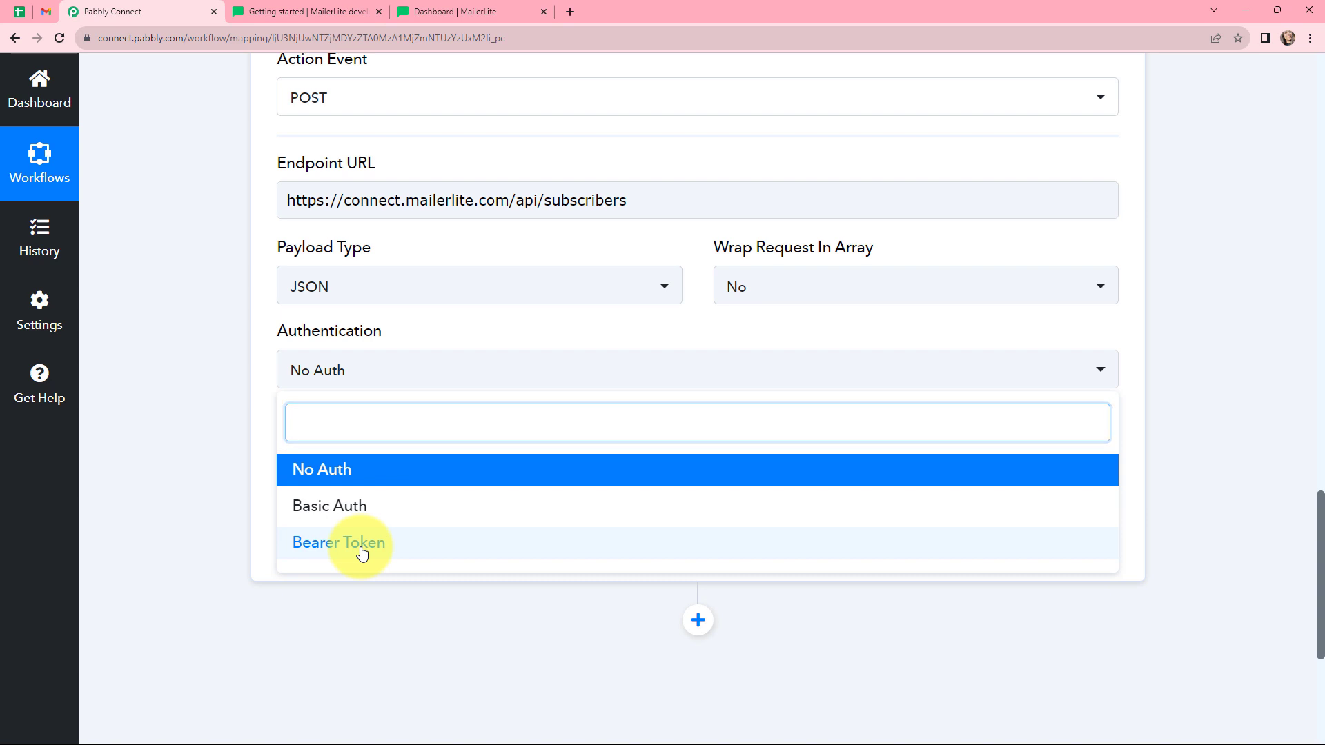
click(362, 546)
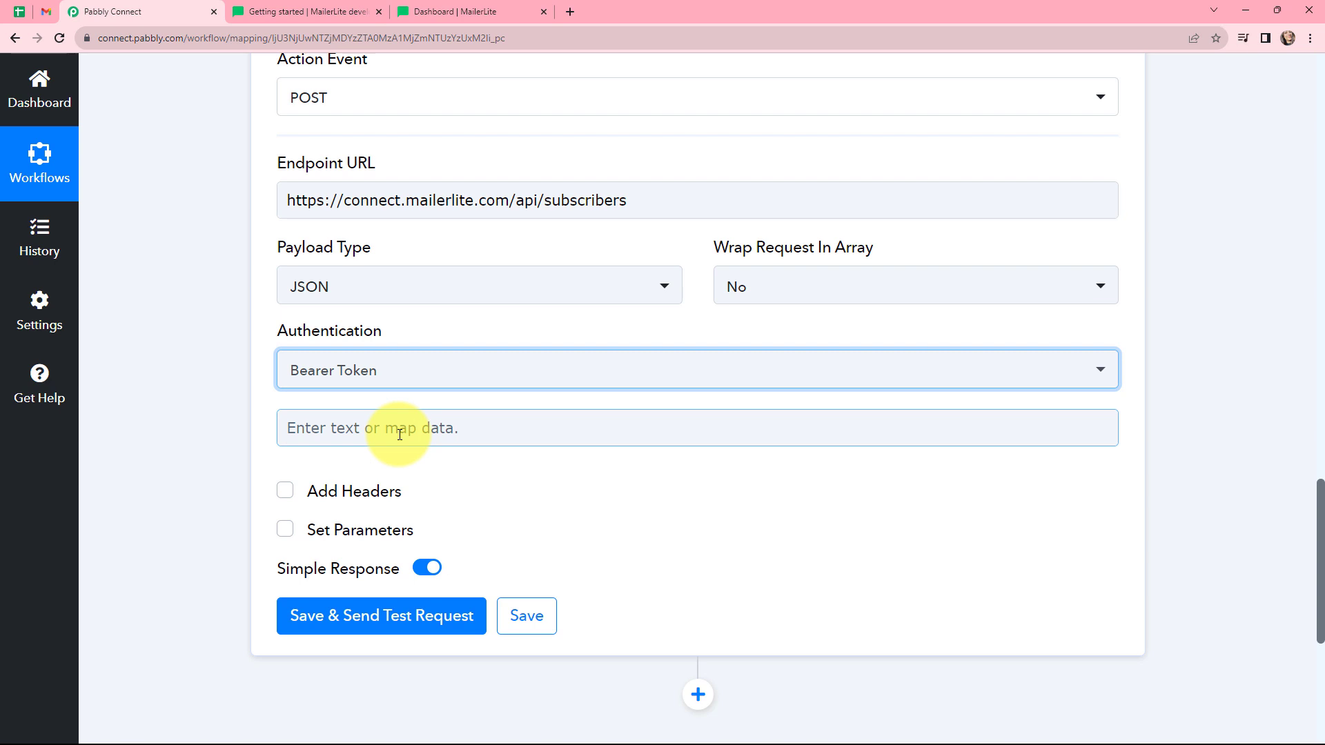
Generate a new MailerLite API token named New from the Integrations API page and copy it.
click(442, 11)
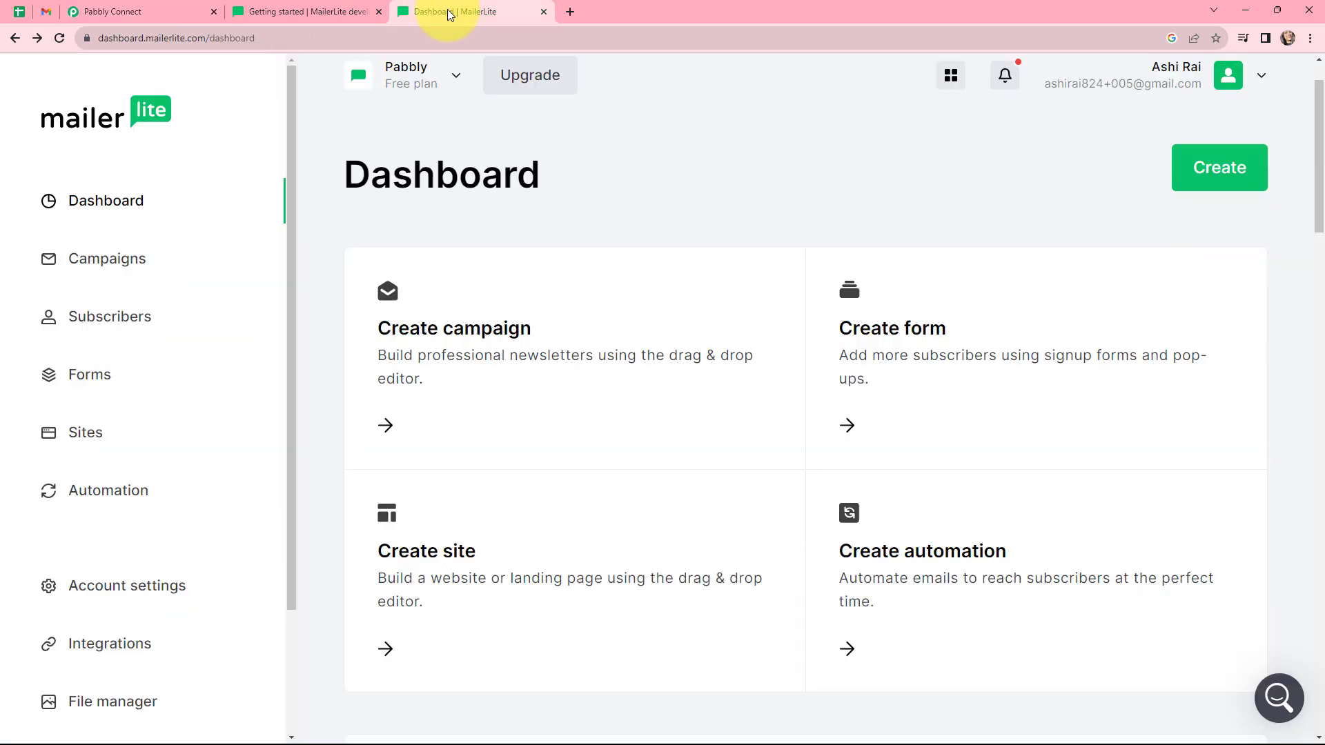
click(138, 647)
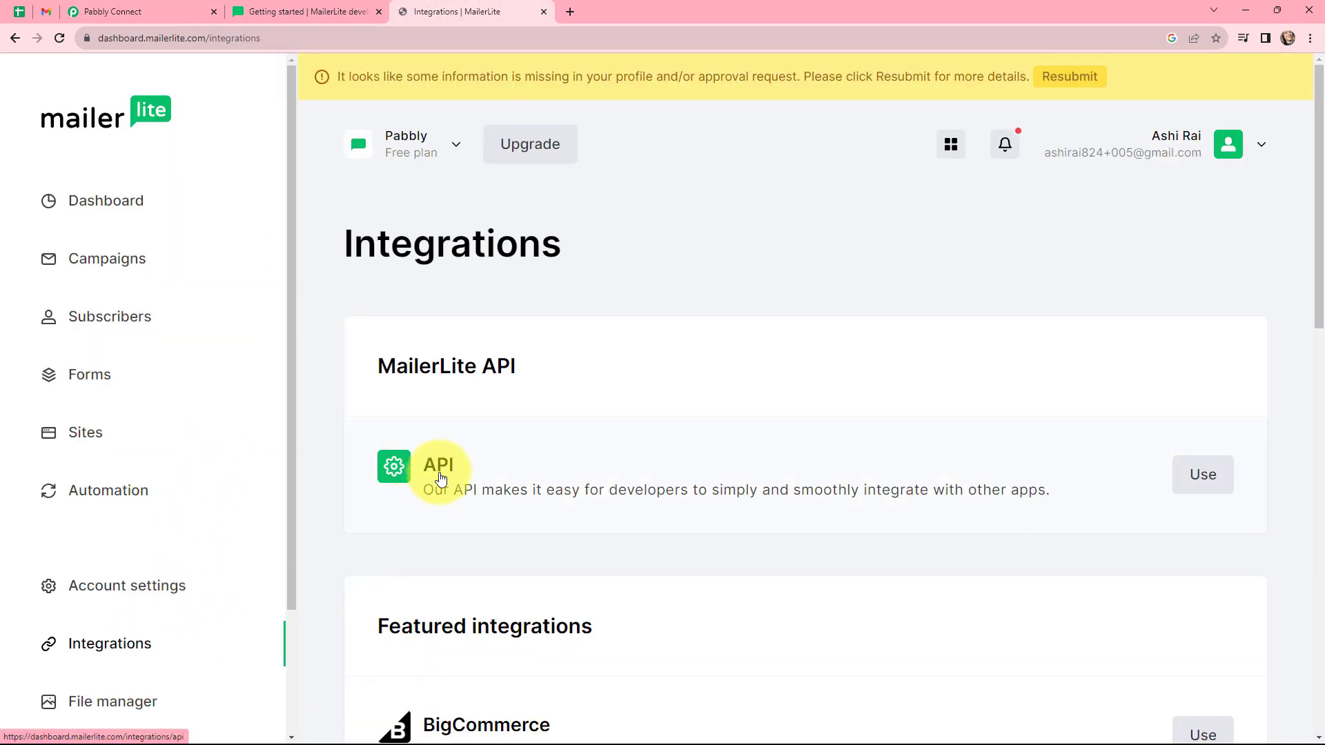
click(1201, 476)
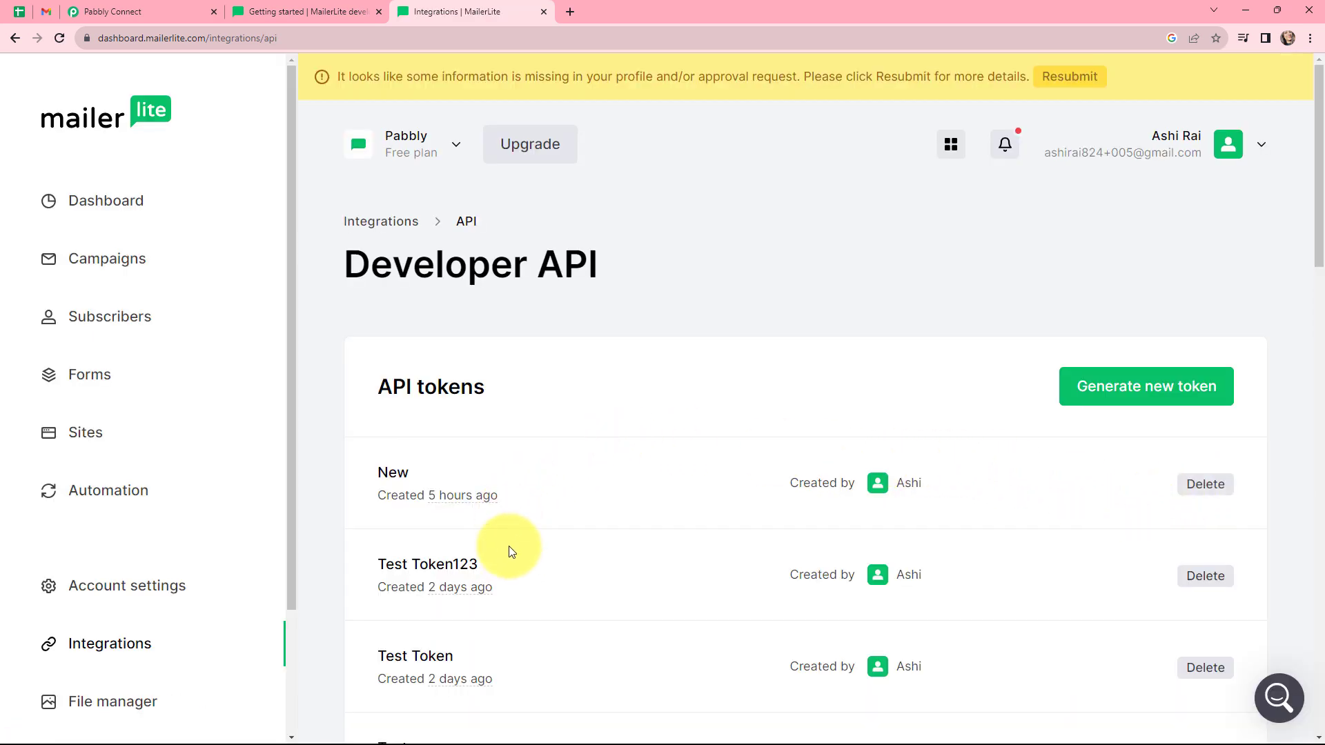
click(1110, 391)
click(633, 421)
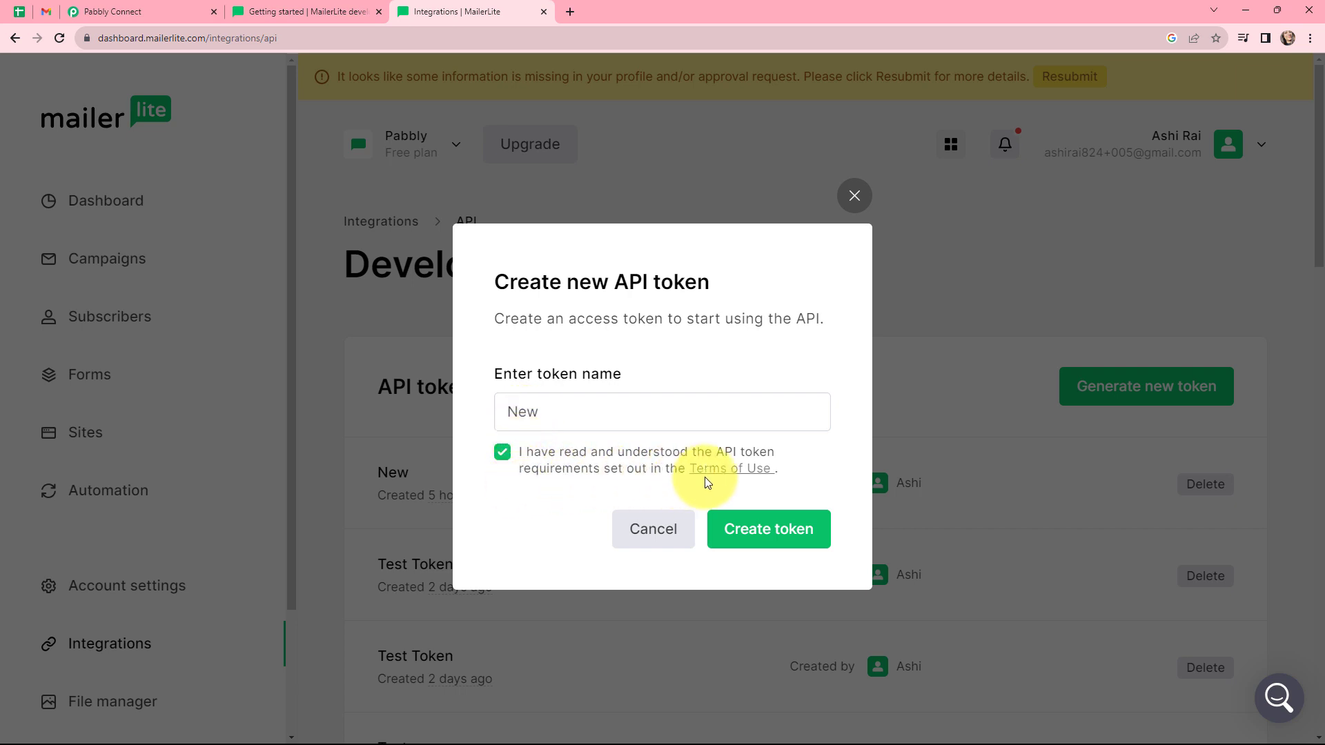
click(766, 530)
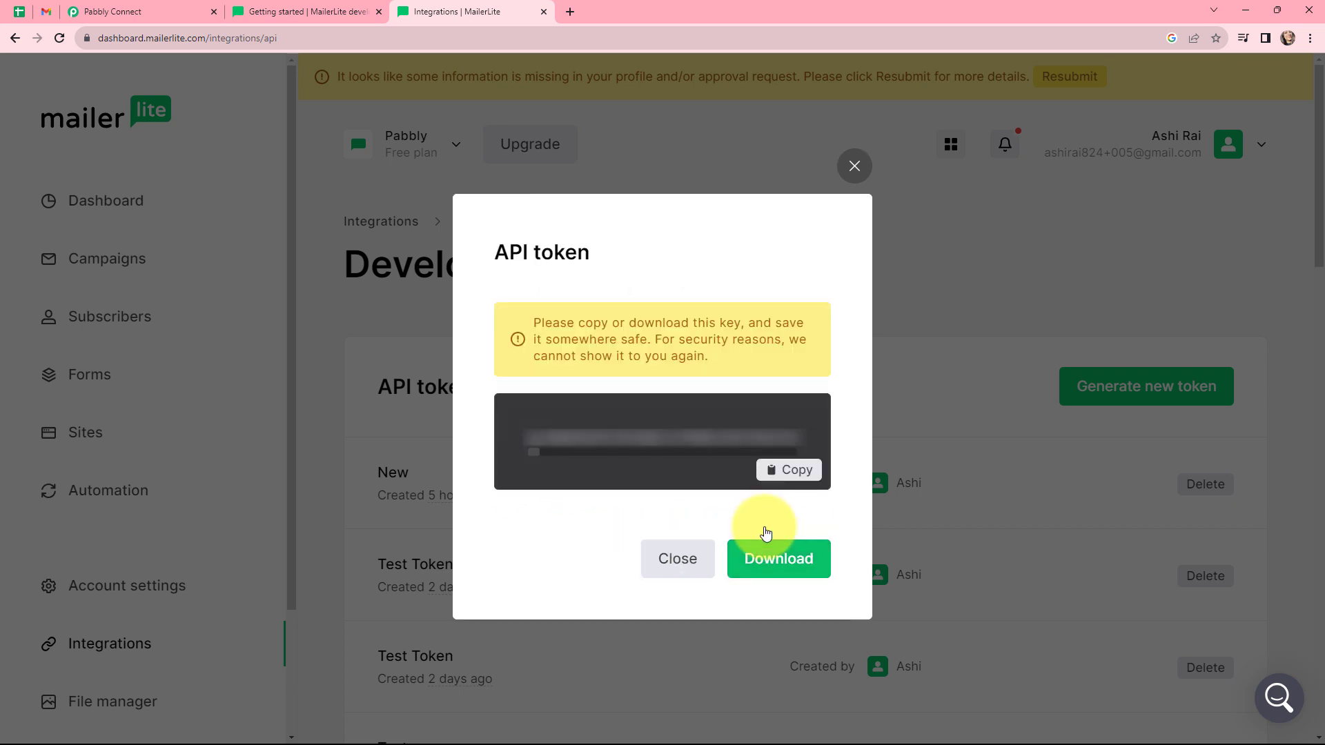
click(780, 476)
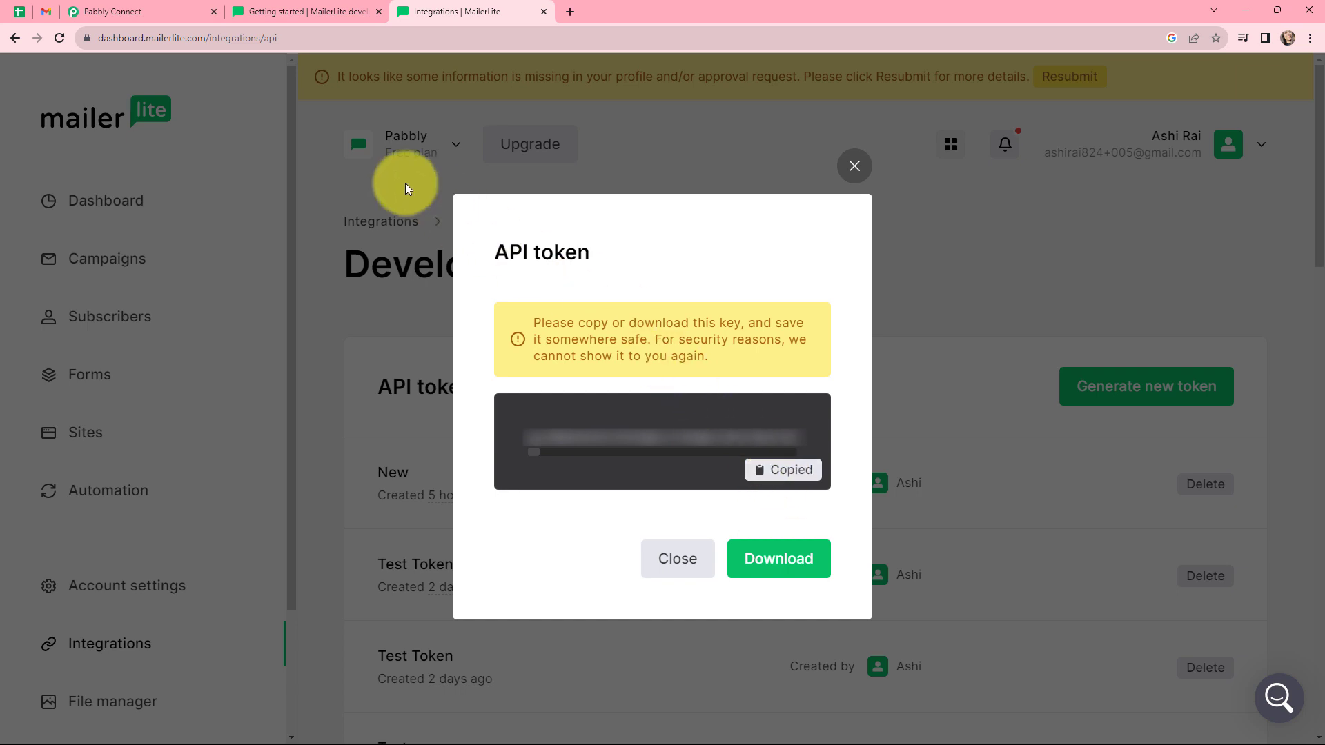
click(140, 15)
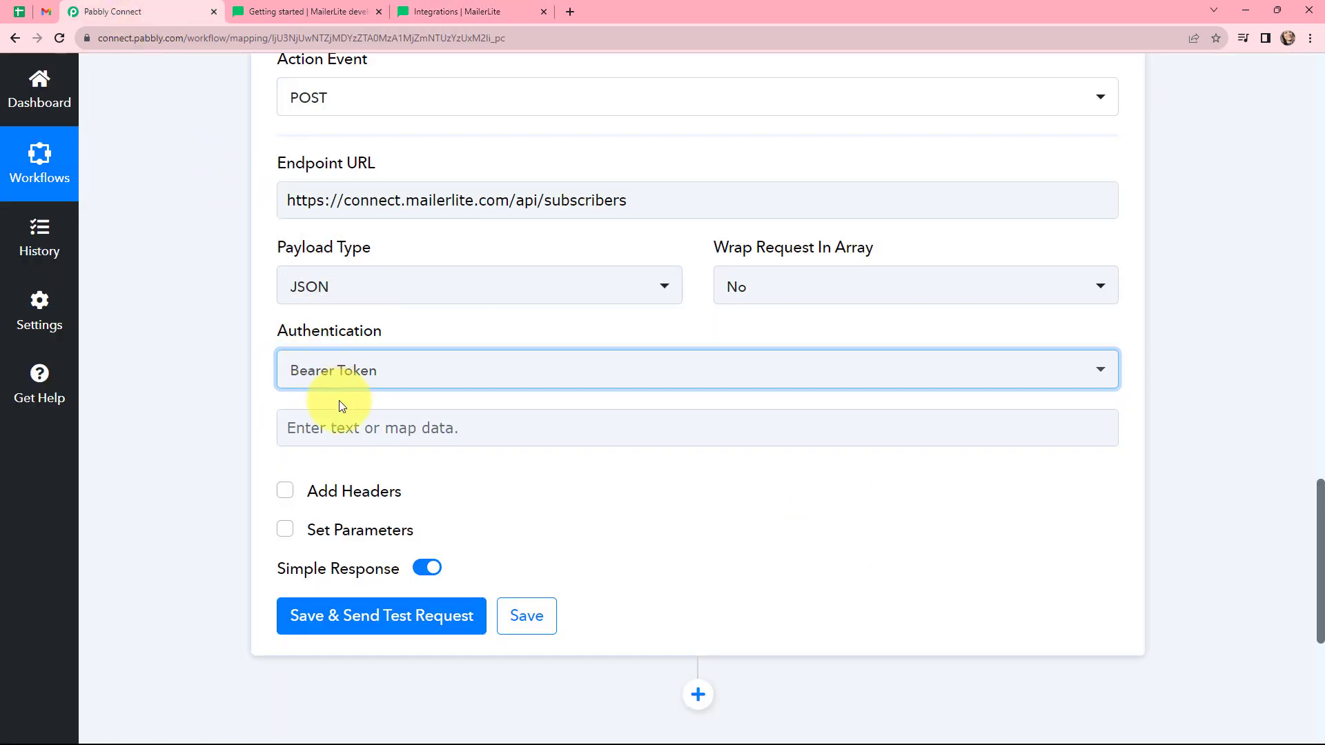
Paste the MailerLite API token into the bearer token field.
click(343, 419)
key(ctrl+v)
scroll(470, 548, down, 2)
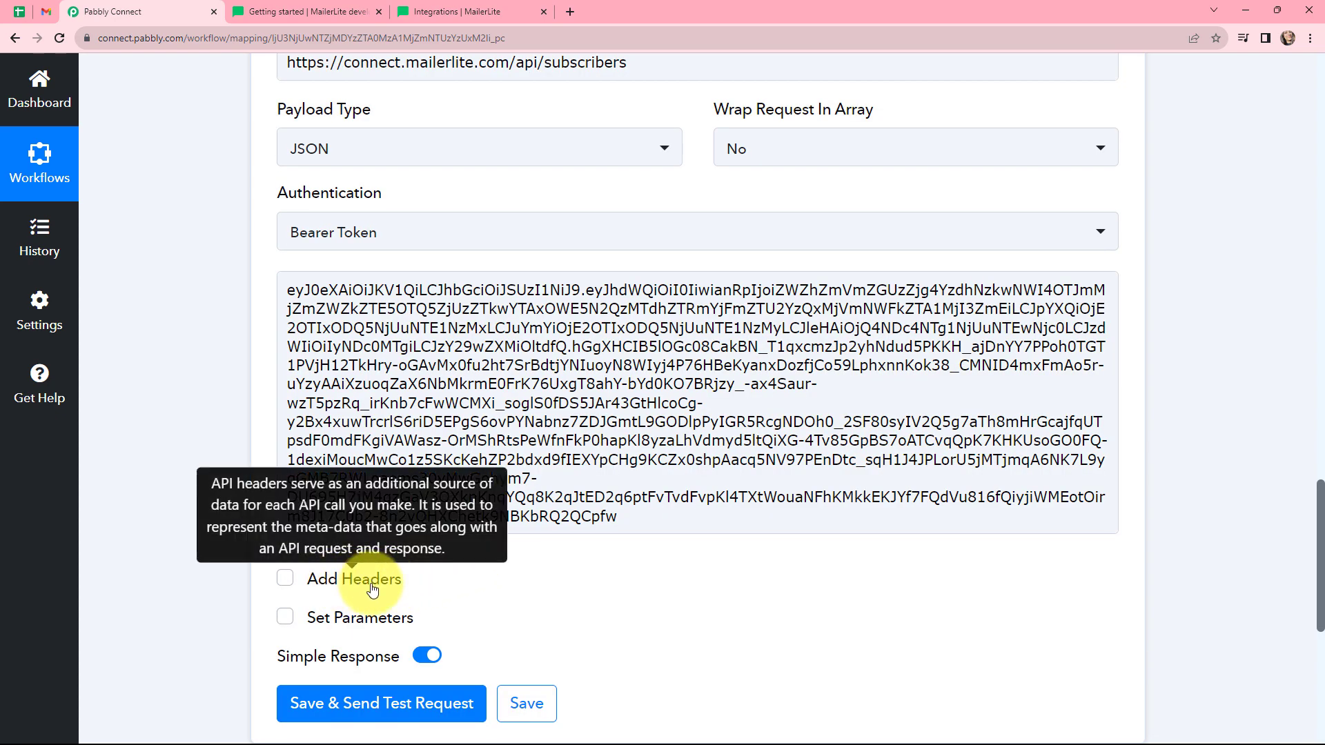
Review the MailerLite docs on versioning, validation errors and the subscriber request parameters.
click(304, 11)
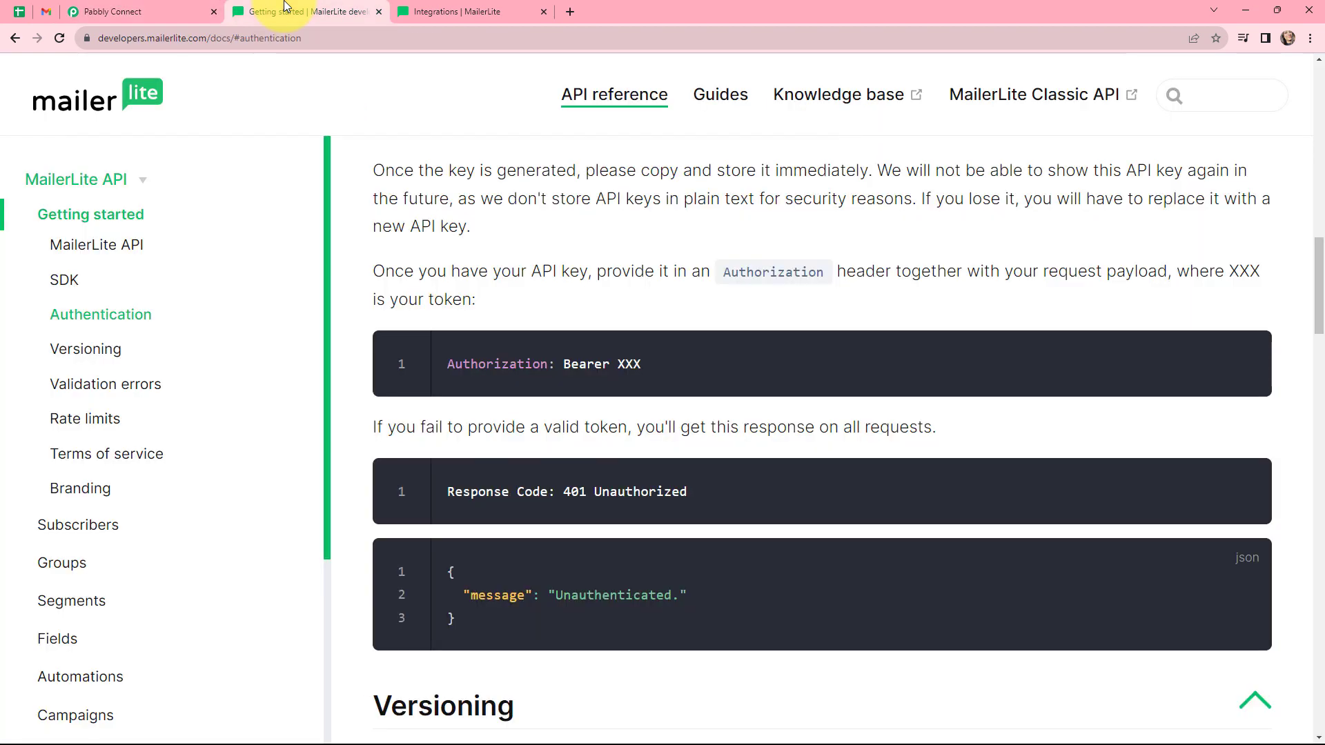
scroll(628, 303, down, 5)
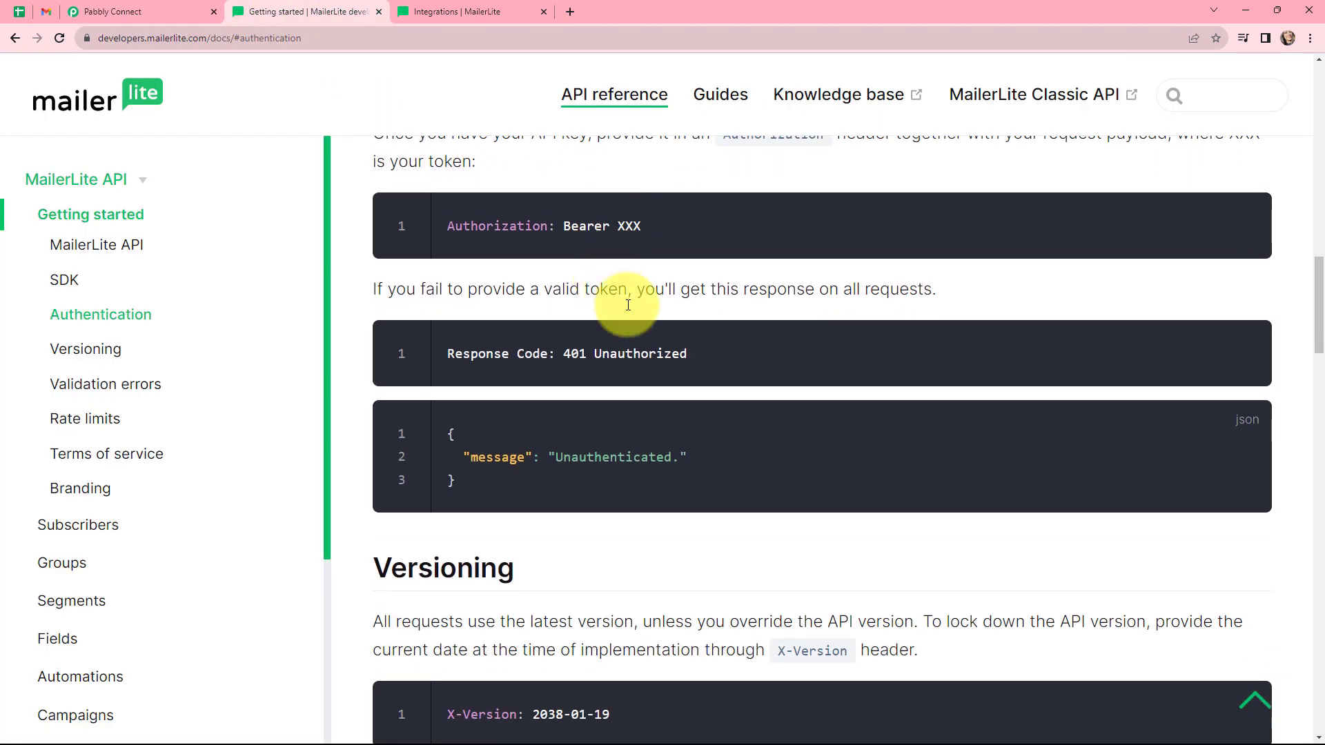
scroll(668, 317, down, 6)
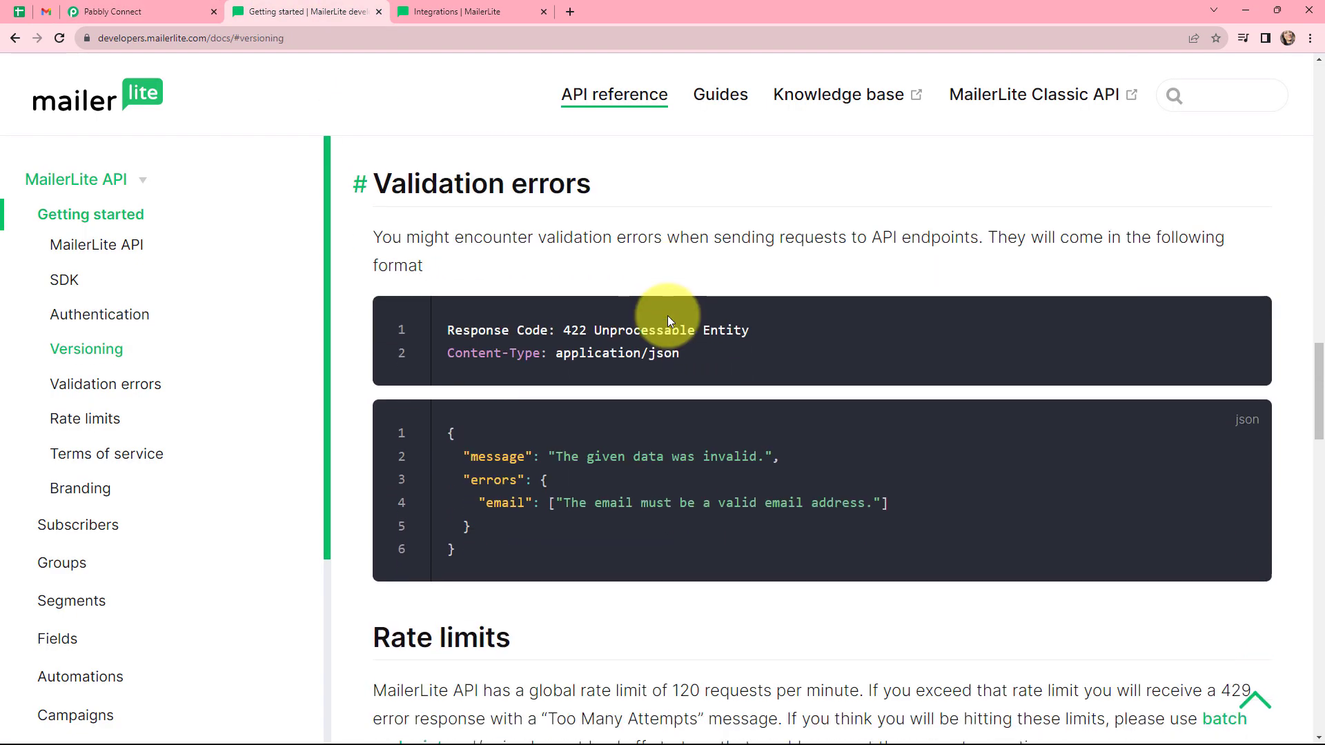
scroll(668, 317, up, 4)
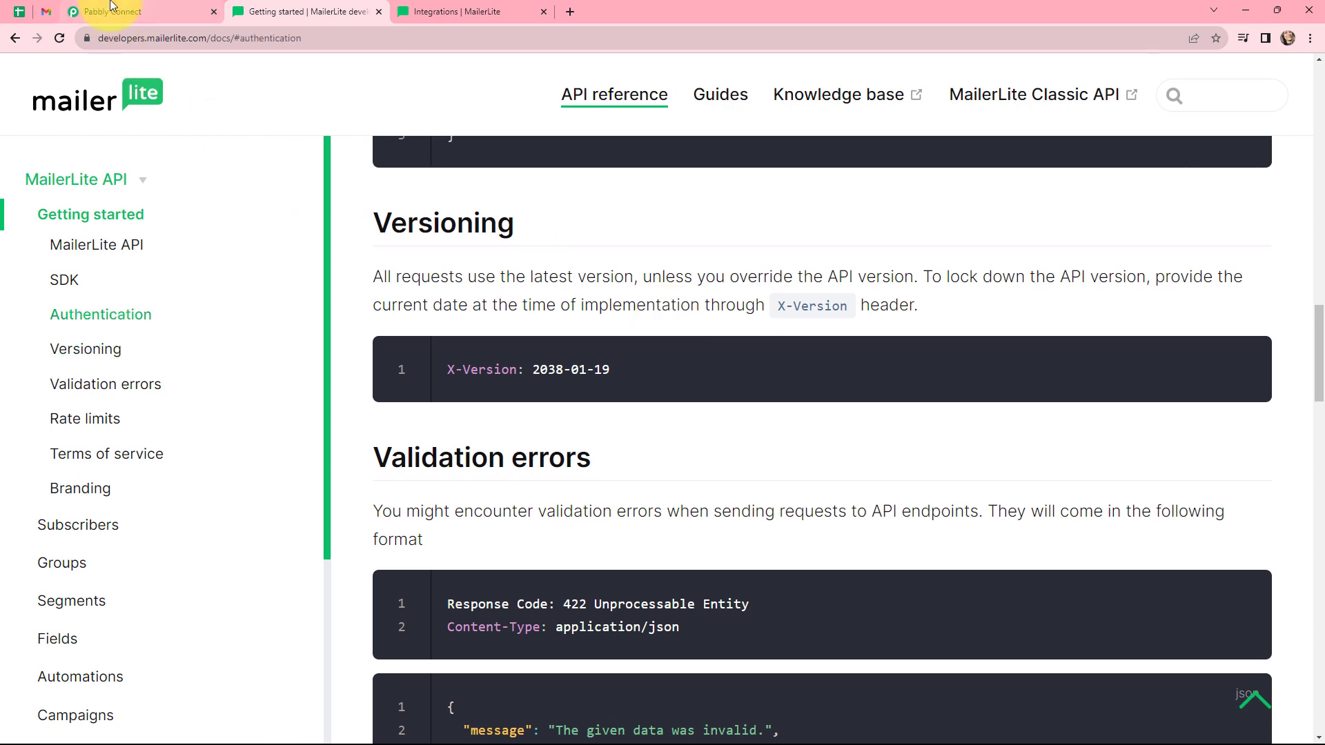
click(111, 11)
scroll(296, 545, down, 3)
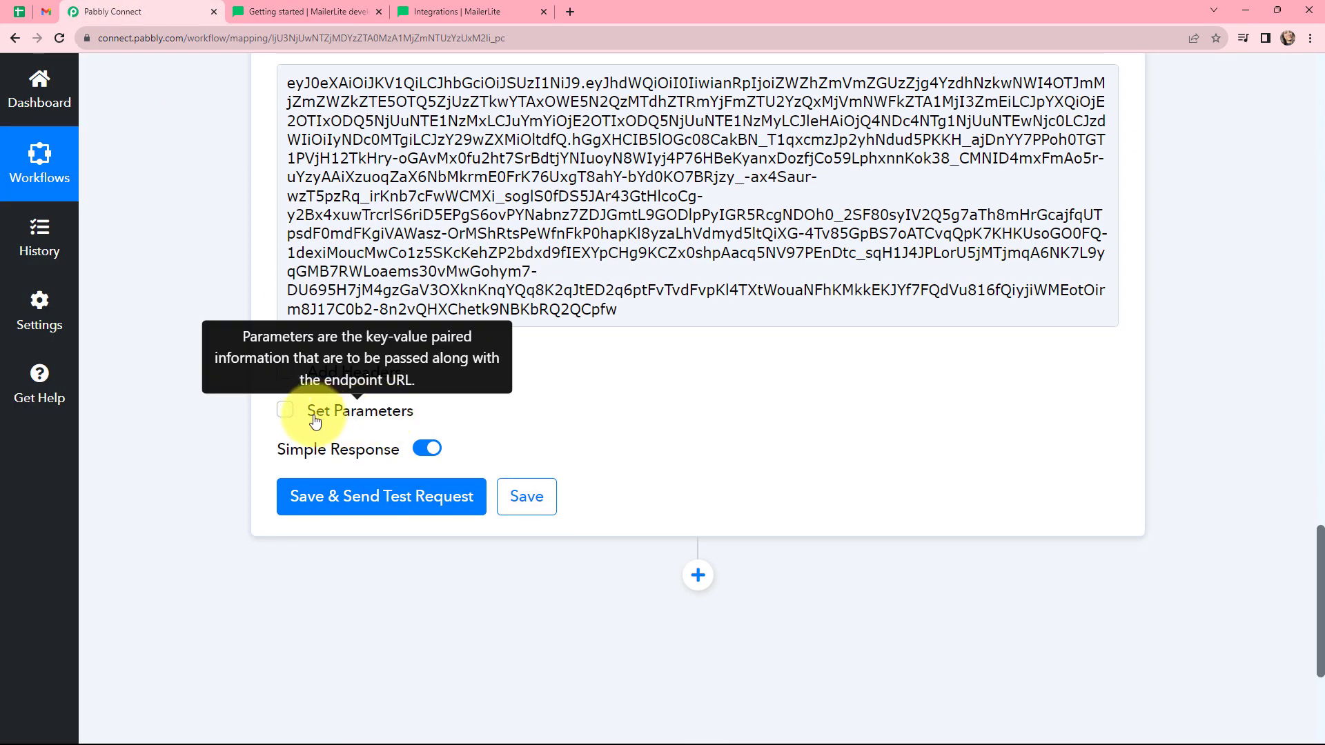
click(287, 416)
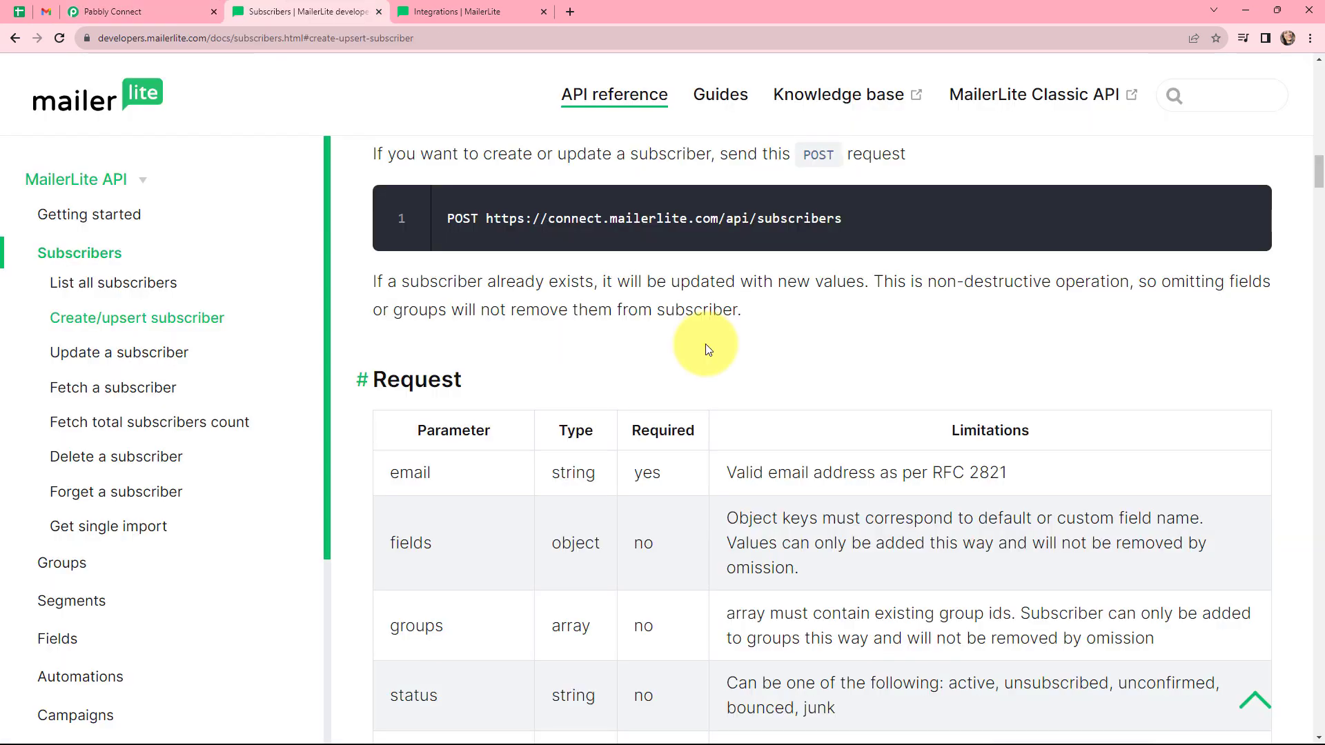
Add a request parameter labelled email and map it to the HubSpot contact's Properties Email field.
scroll(706, 349, down, 2)
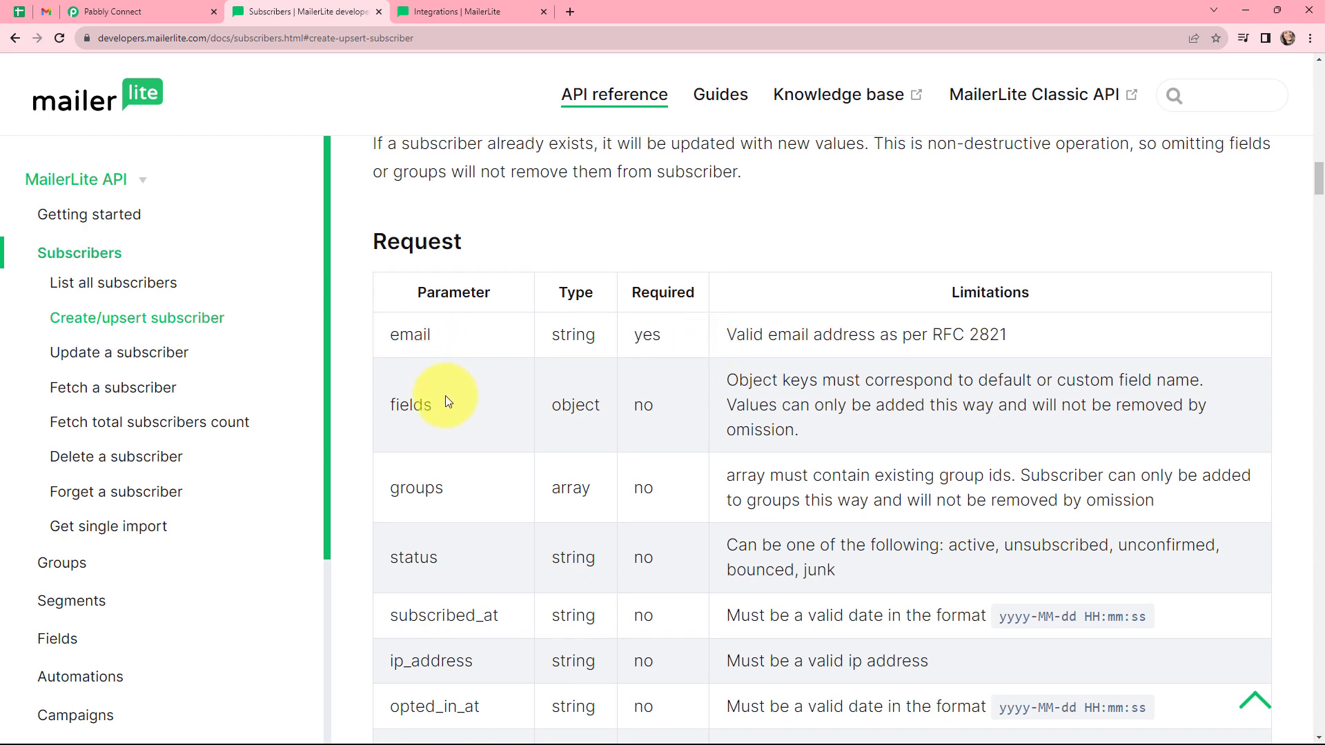
click(141, 6)
click(389, 479)
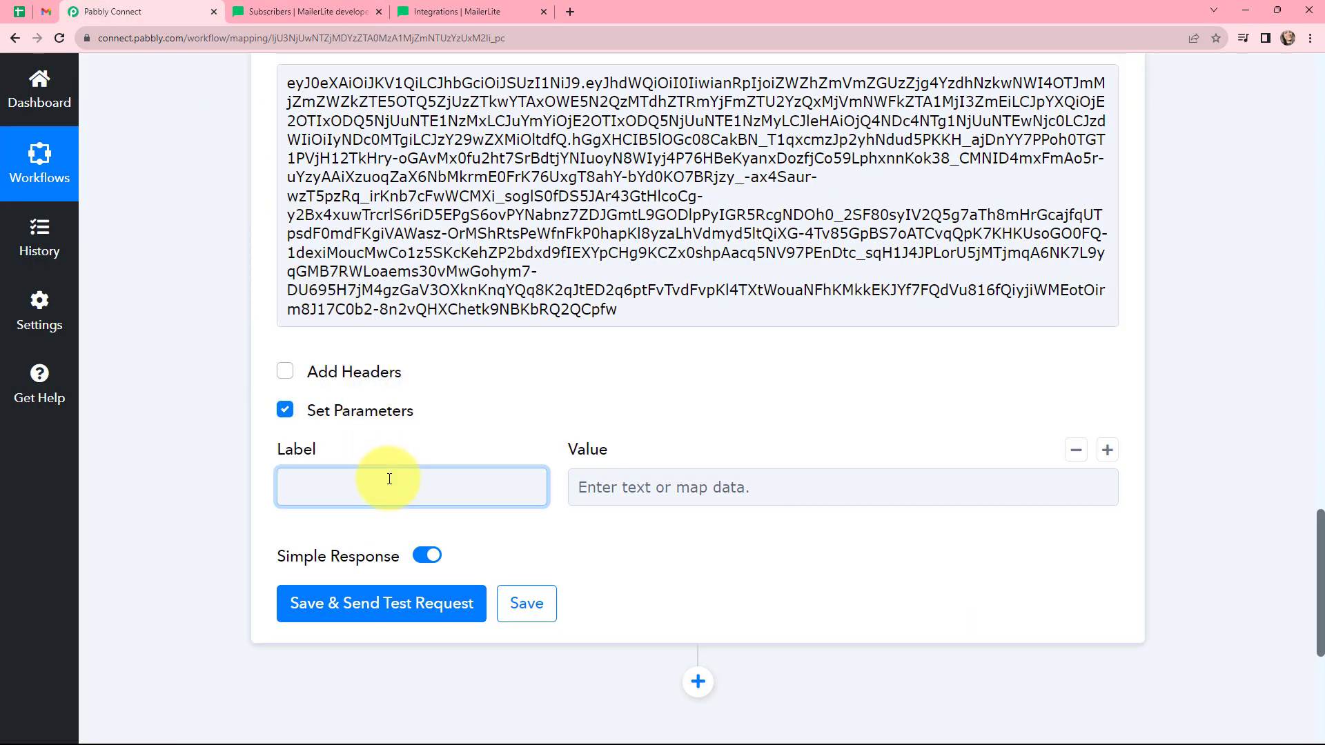
text(email)
click(611, 490)
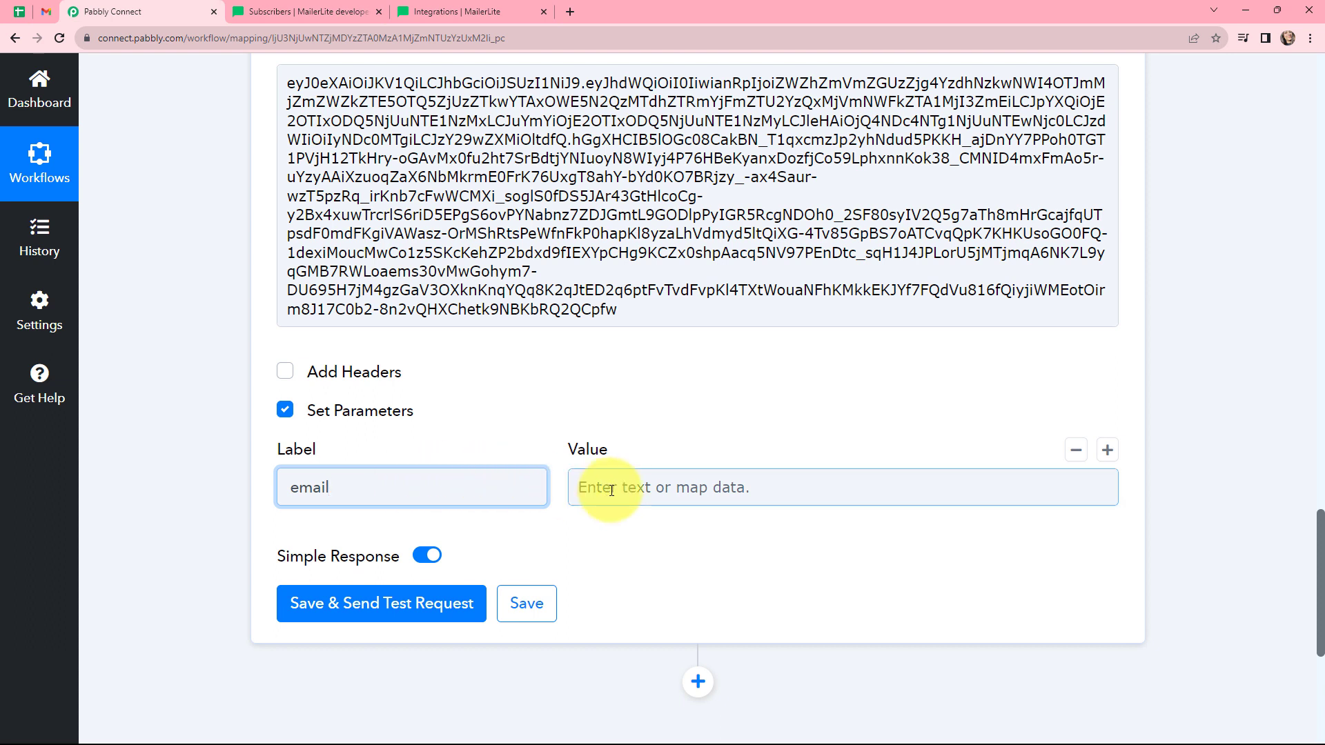
click(612, 490)
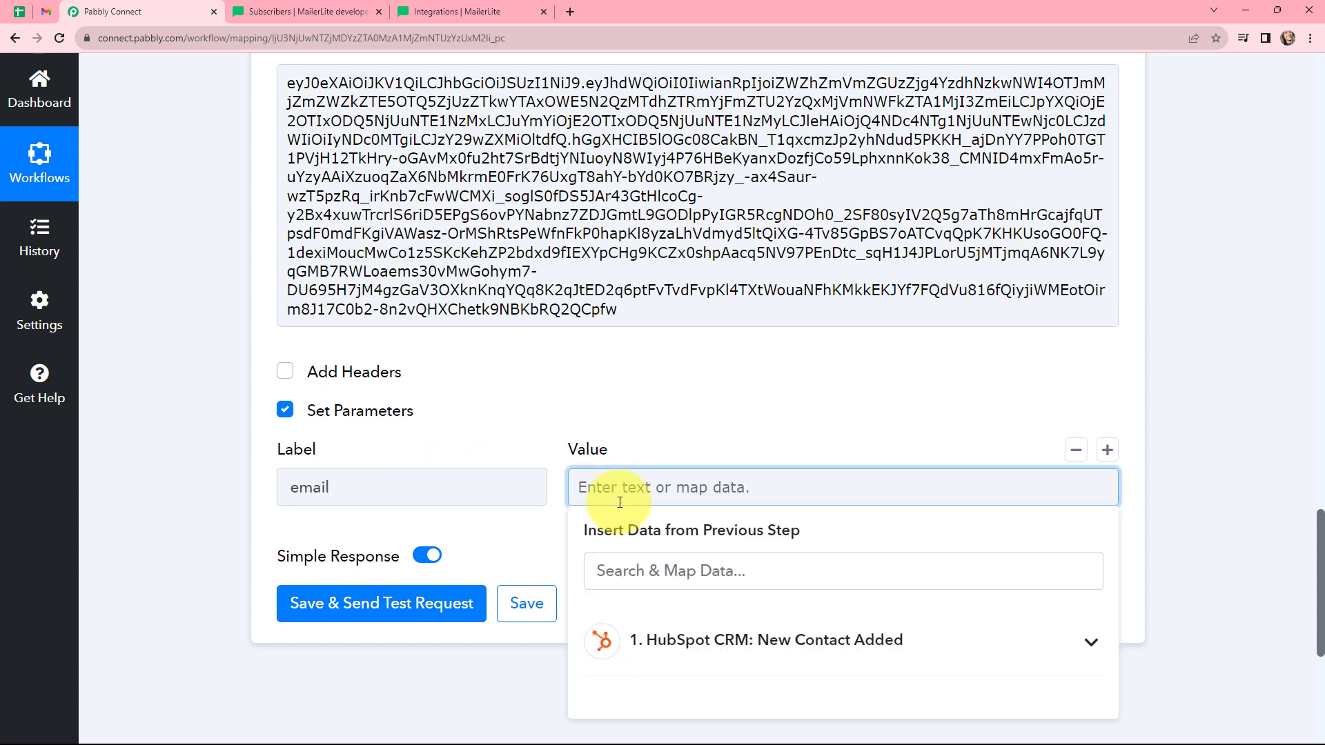
click(665, 630)
scroll(665, 630, down, 5)
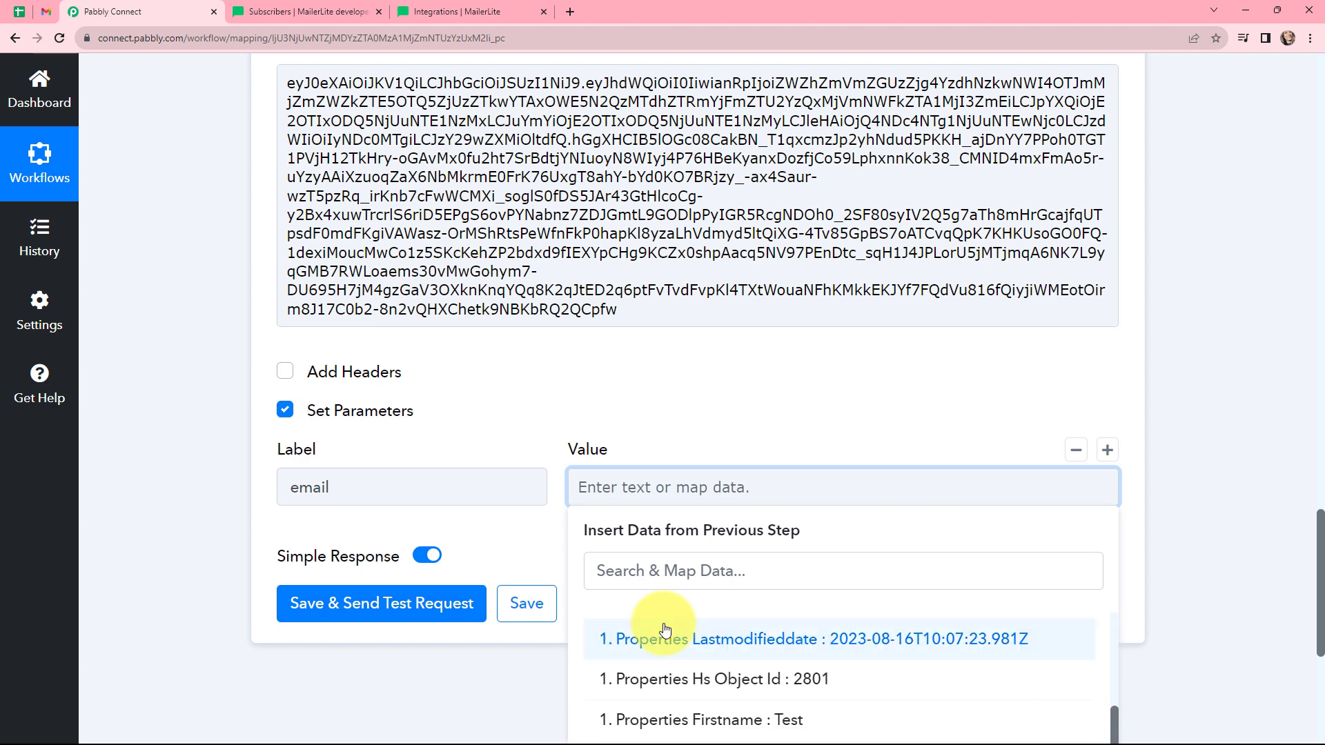
scroll(672, 647, down, 2)
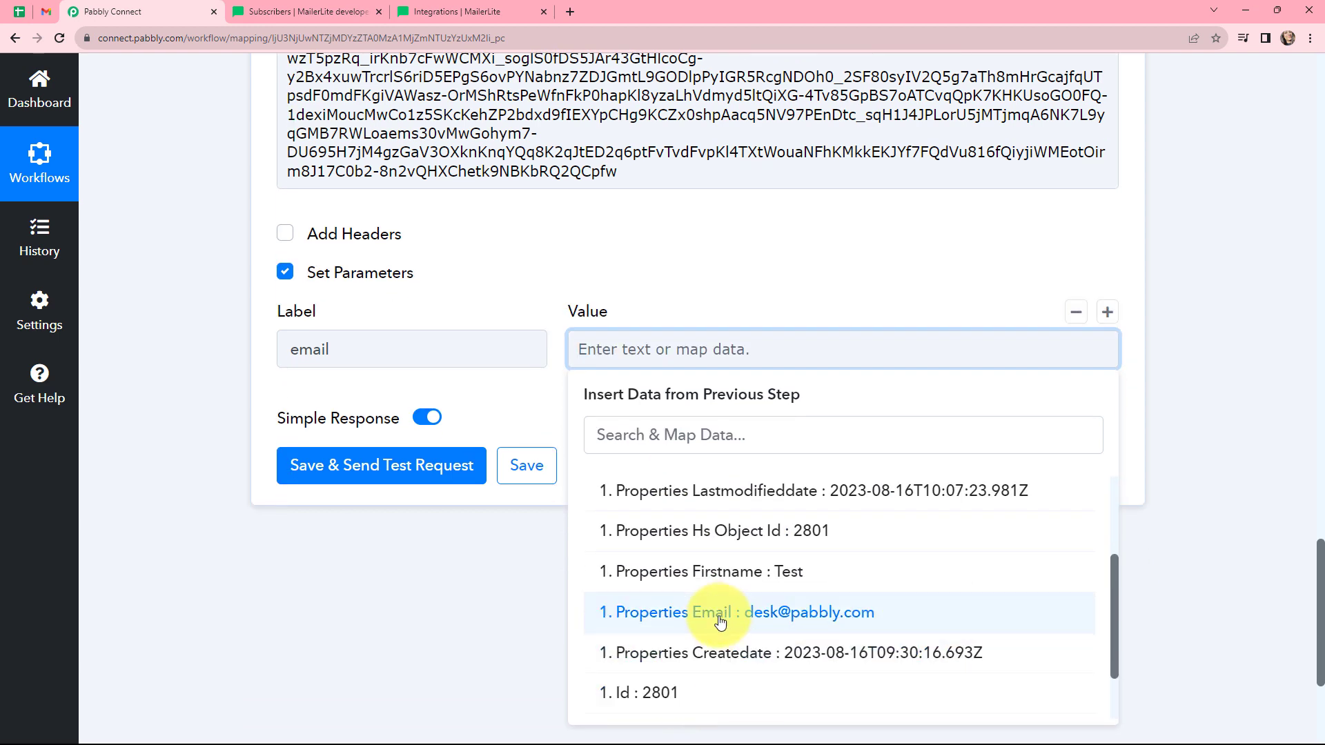
click(721, 619)
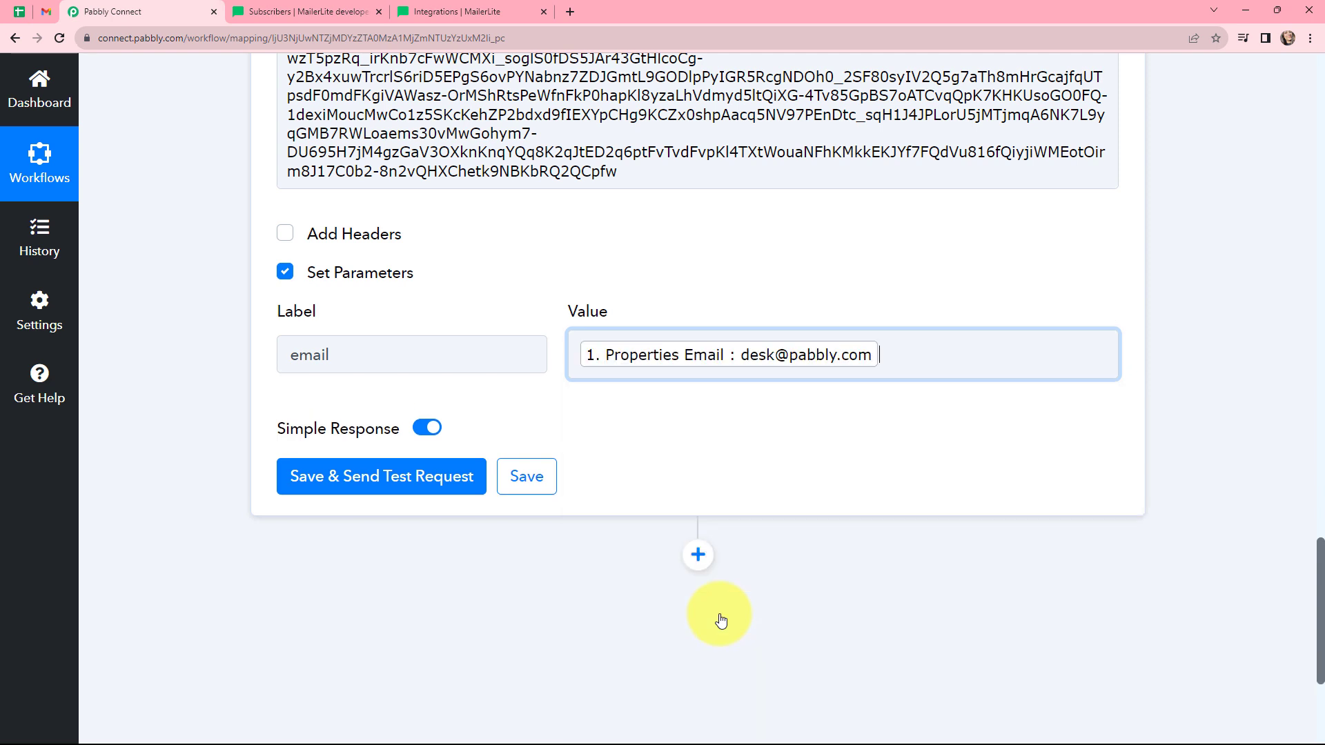
click(621, 263)
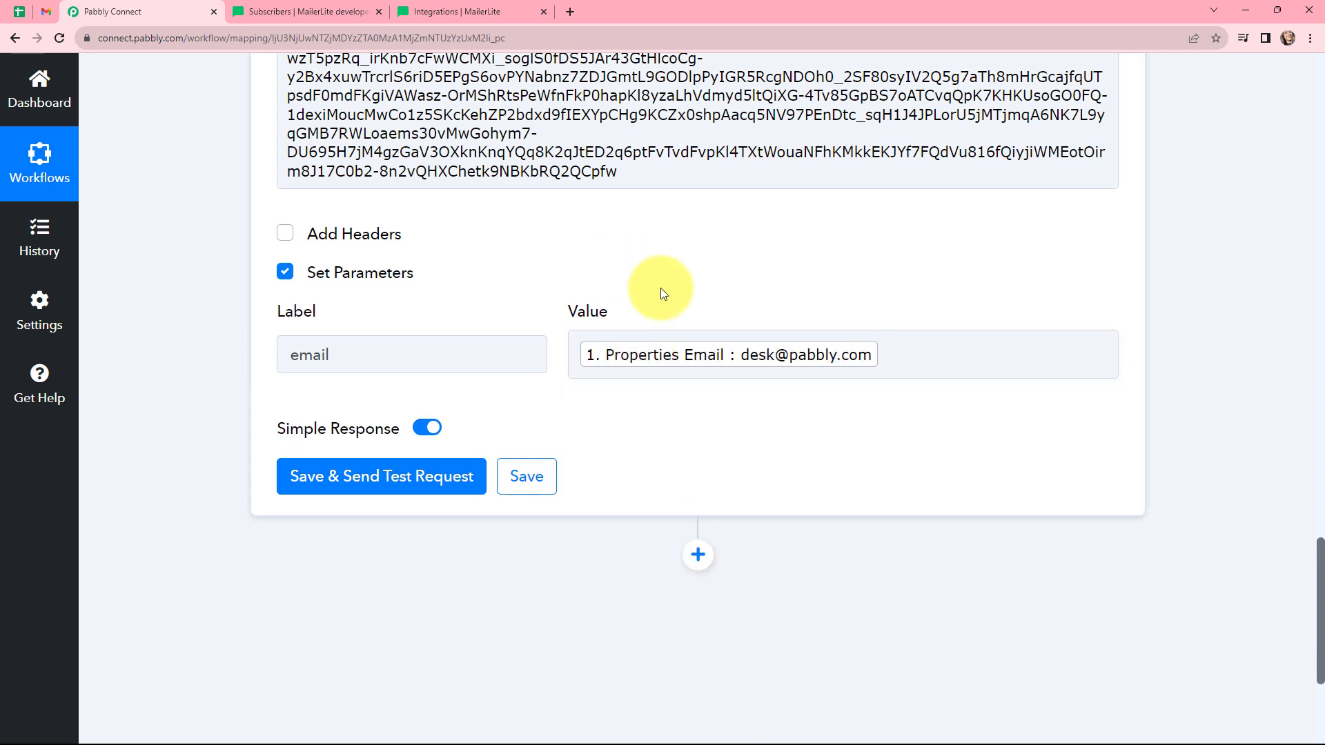
Add a second parameter labelled status with the value active, checking the MailerLite docs for allowed values.
click(1105, 312)
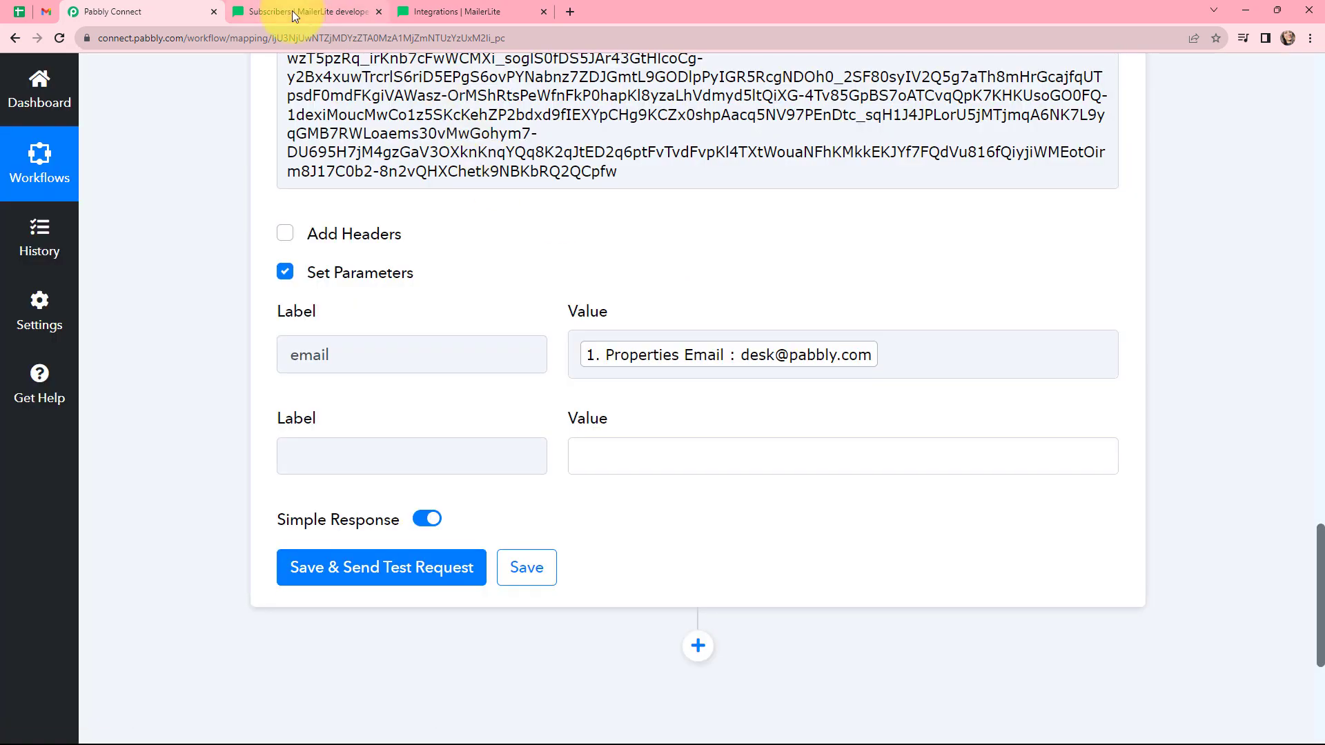
click(292, 11)
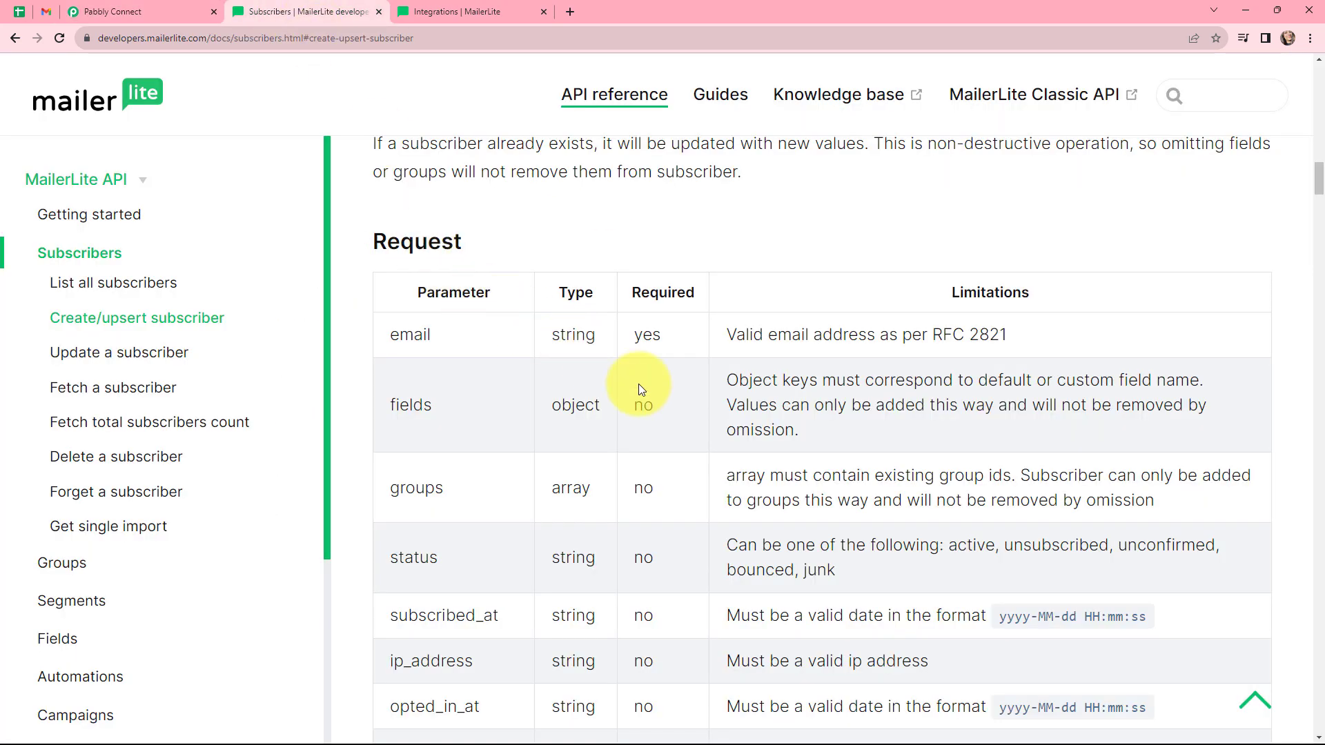
scroll(639, 388, down, 2)
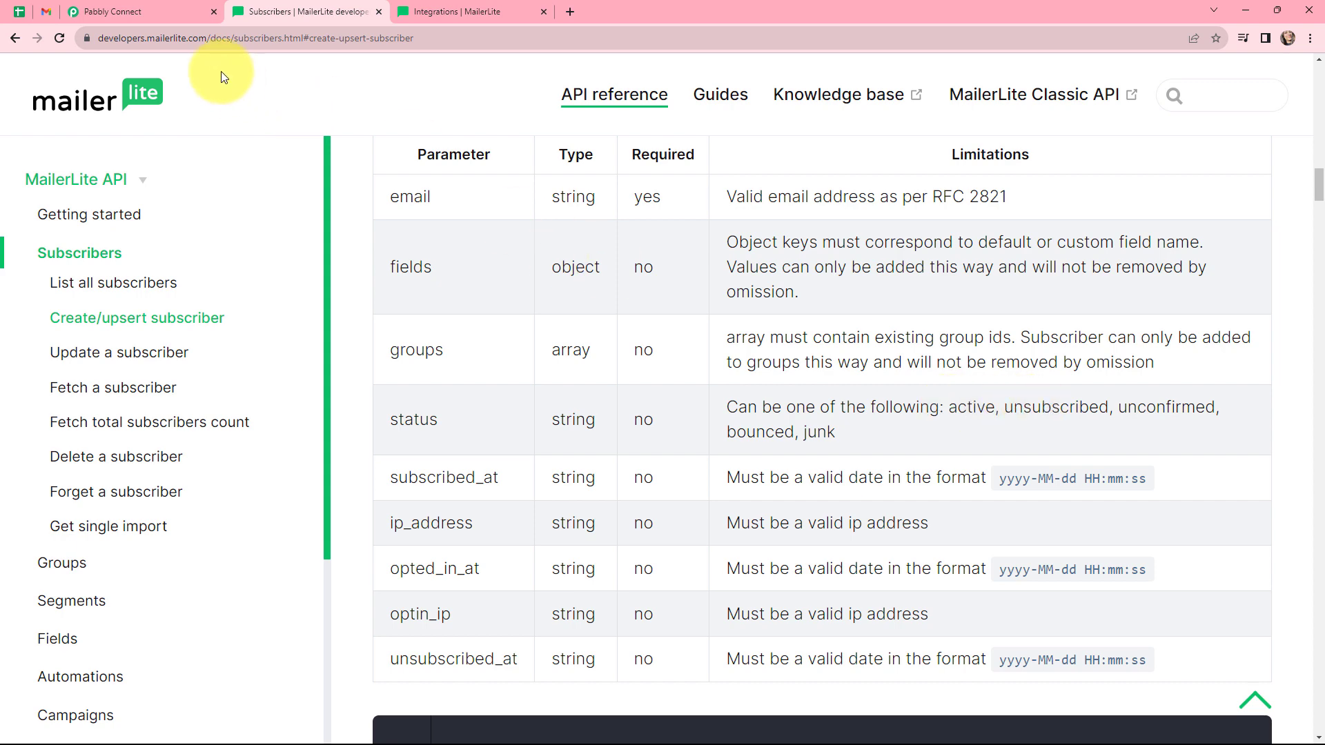
click(117, 10)
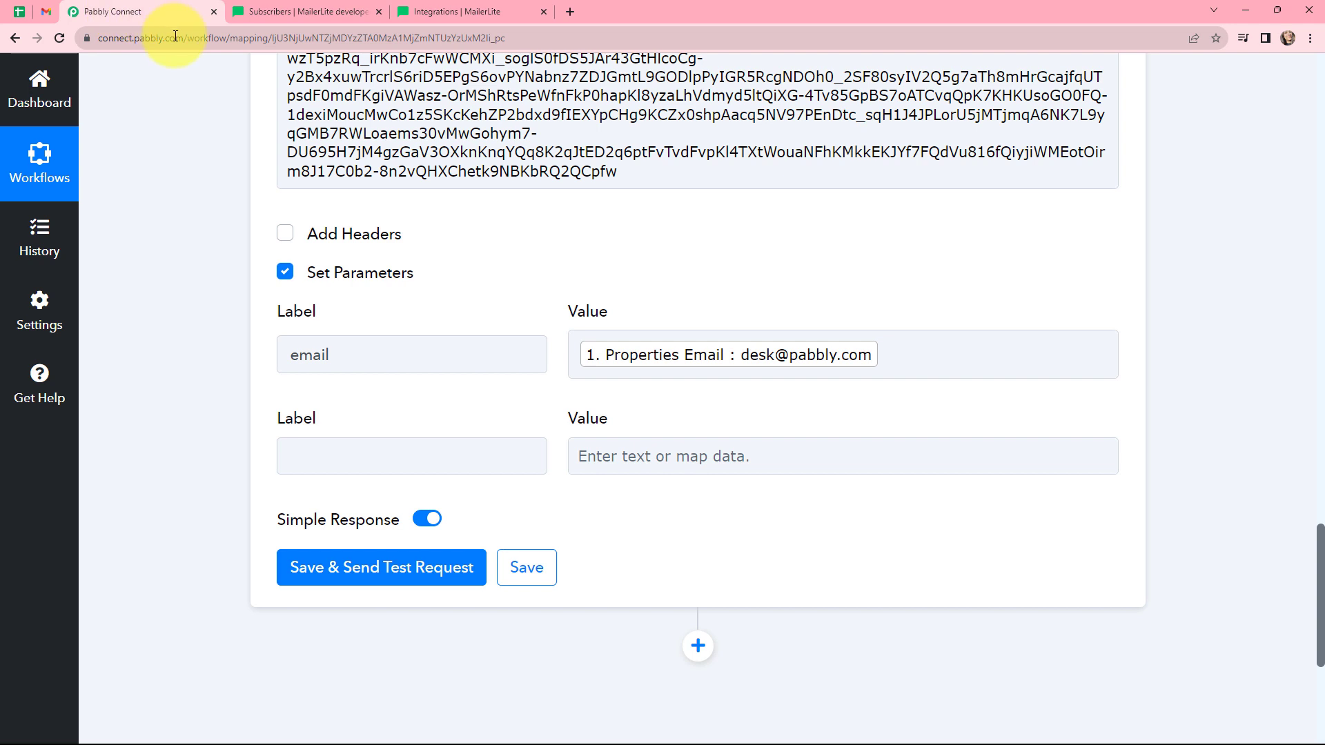
click(423, 455)
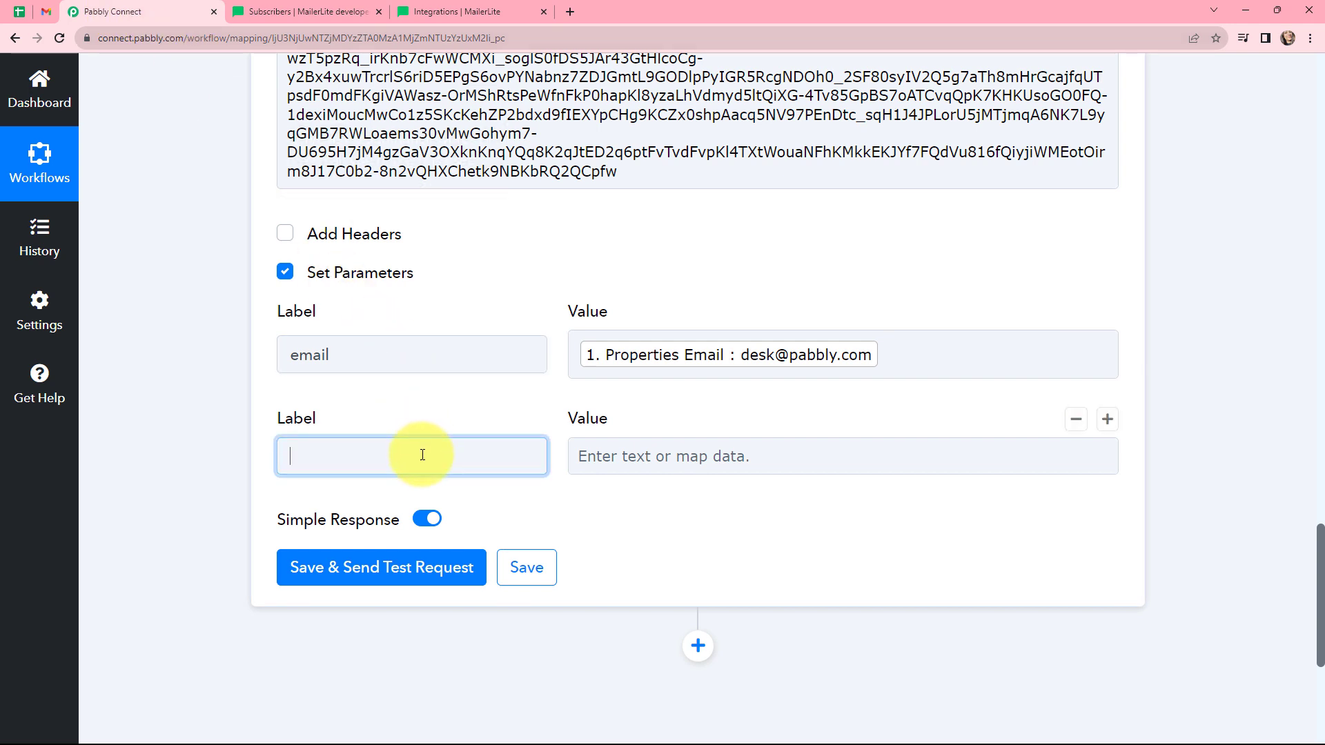
text(status)
click(603, 442)
text(a)
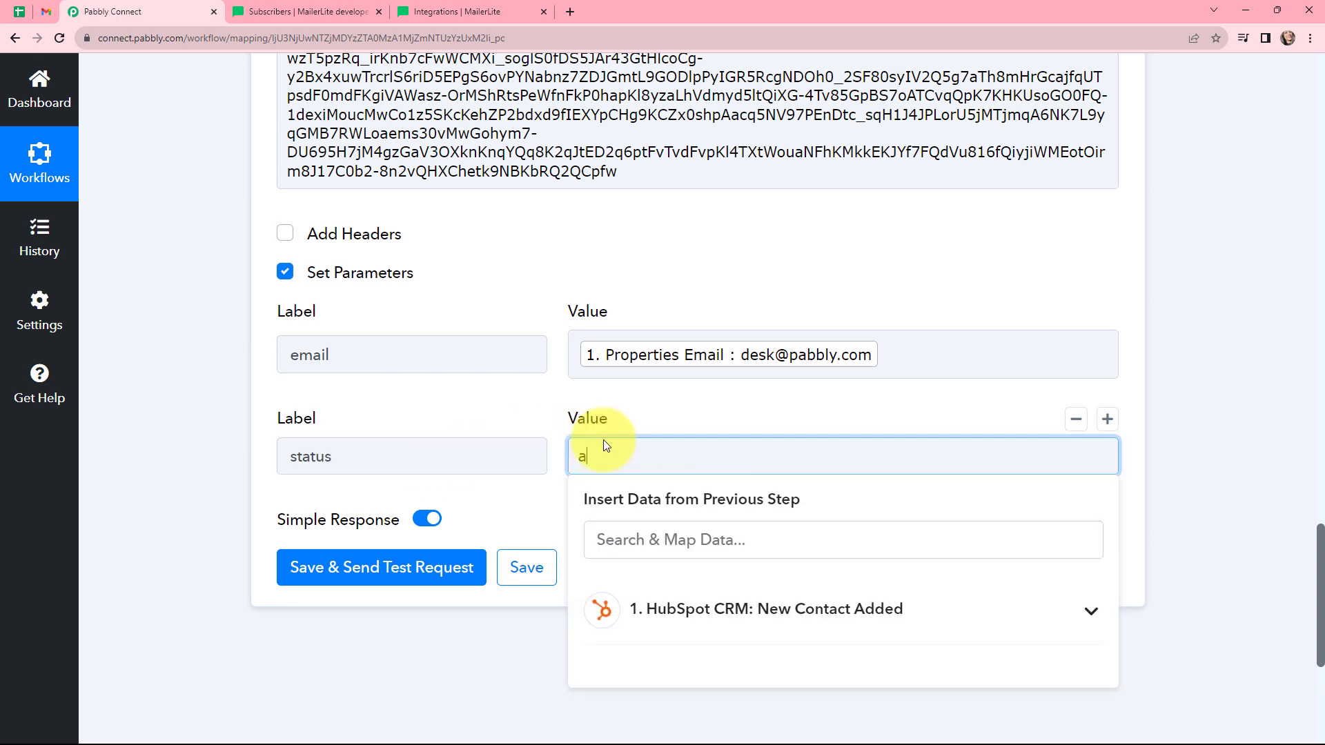
text(ctive)
click(616, 410)
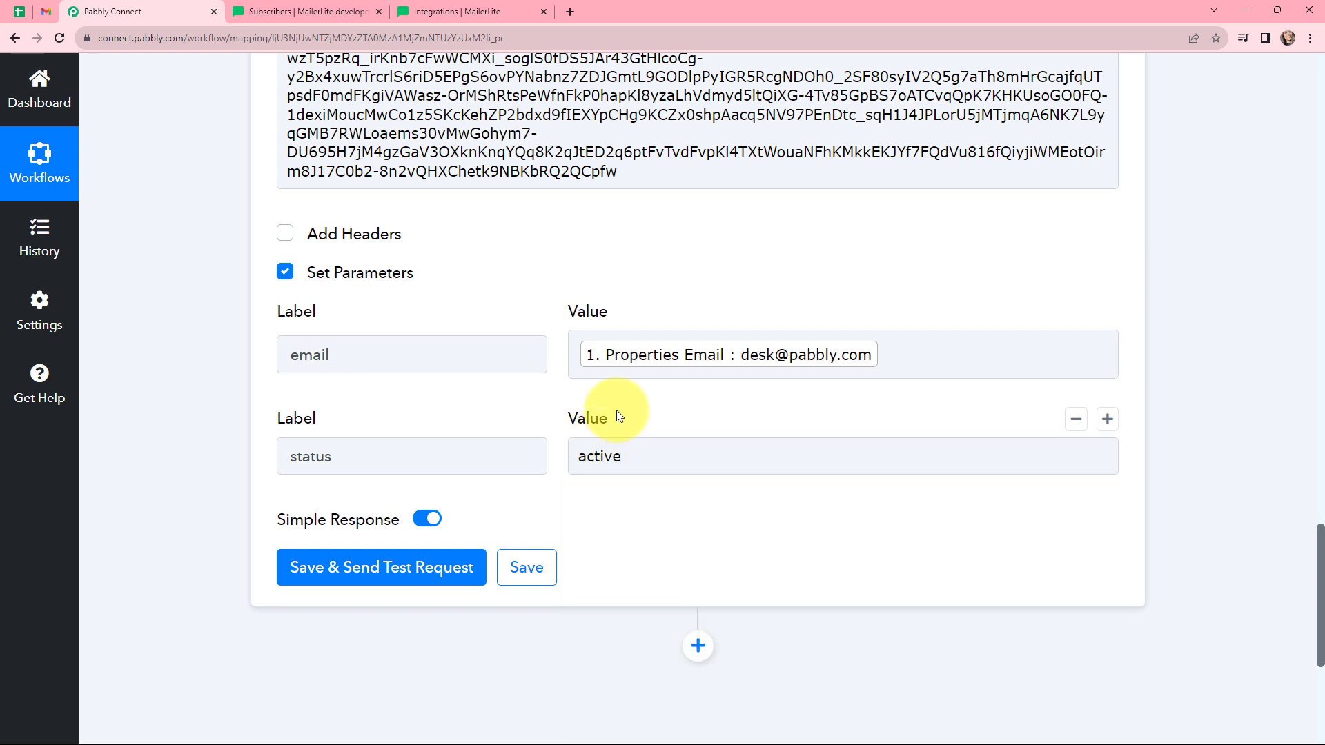
Save and send the test request, then review the fields in the received response.
click(401, 567)
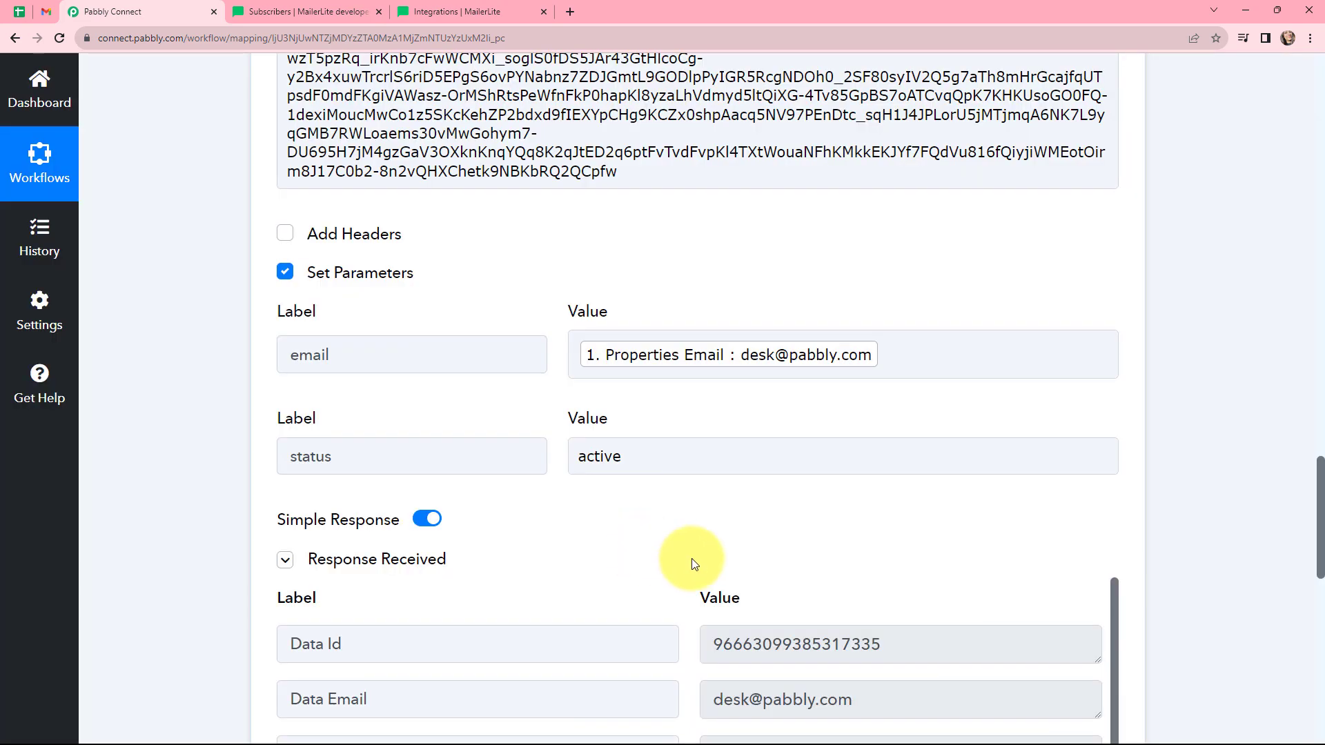
scroll(692, 557, down, 2)
scroll(692, 562, down, 1)
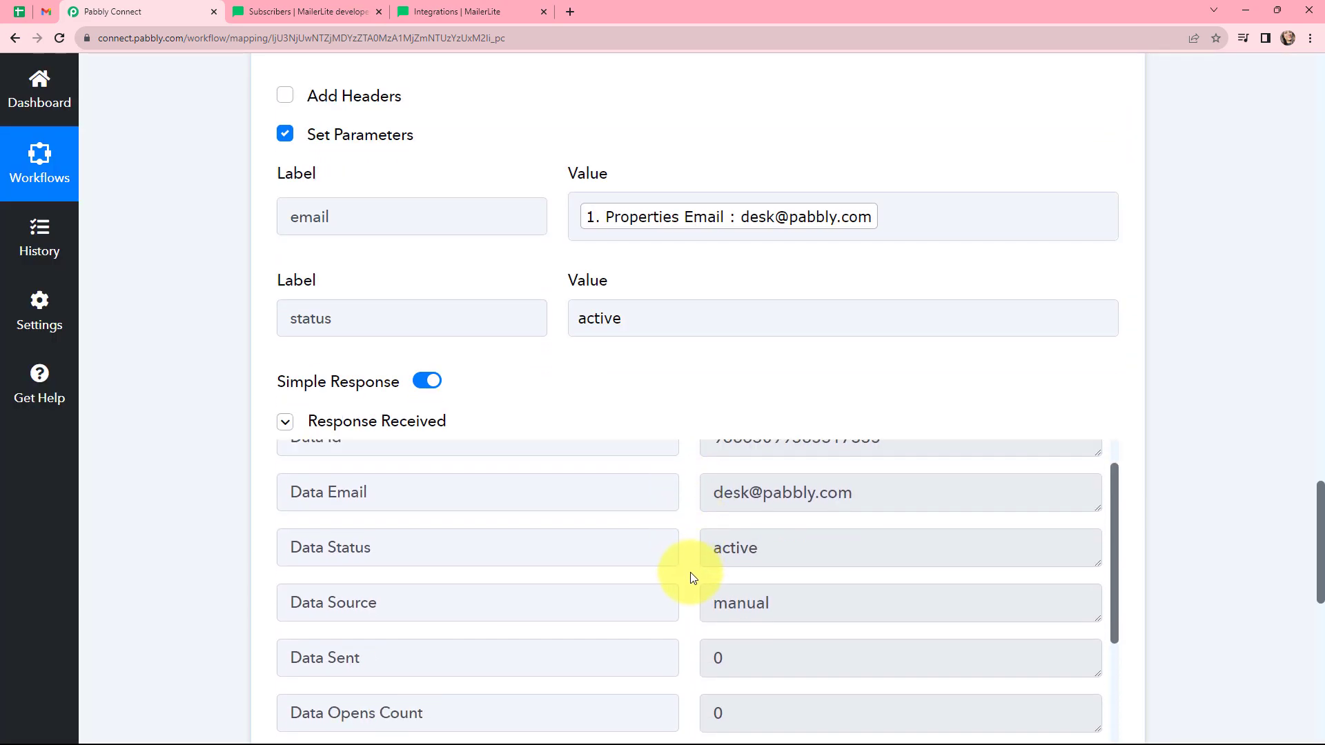
scroll(691, 577, up, 1)
scroll(692, 577, down, 3)
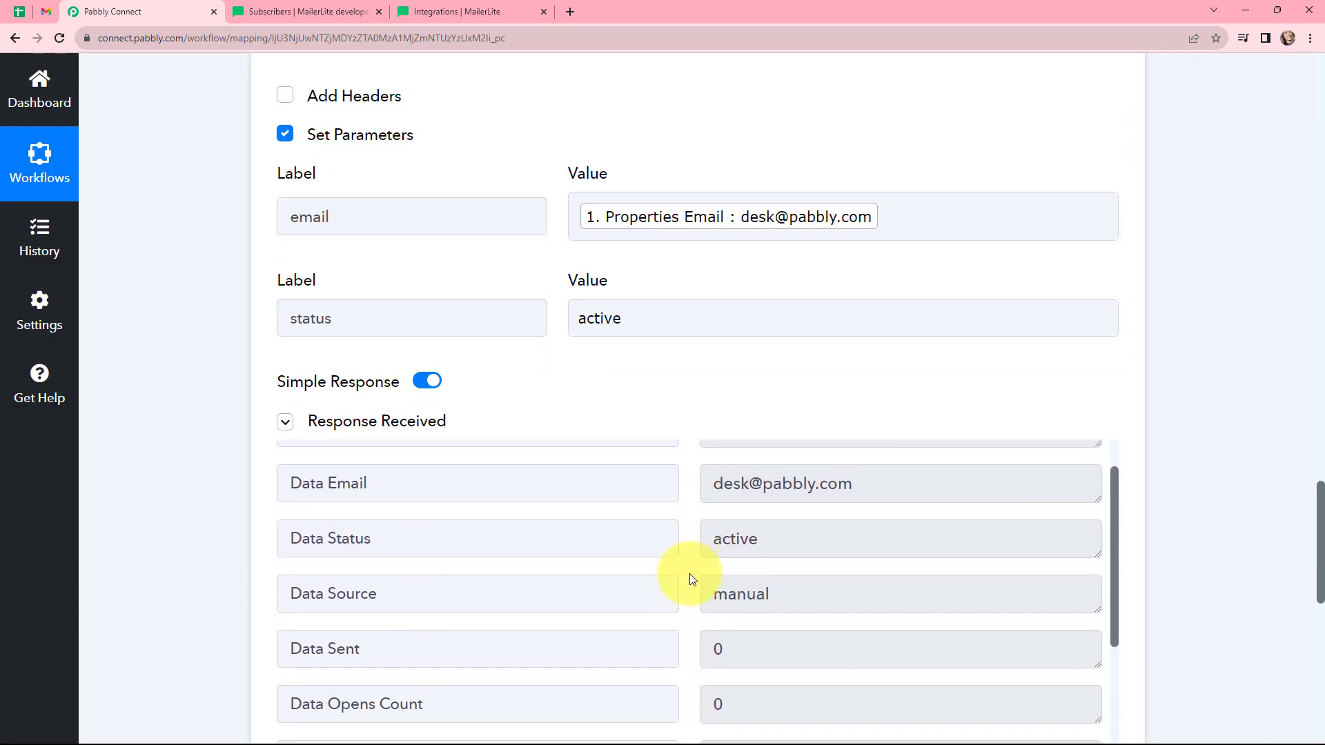
scroll(692, 577, down, 9)
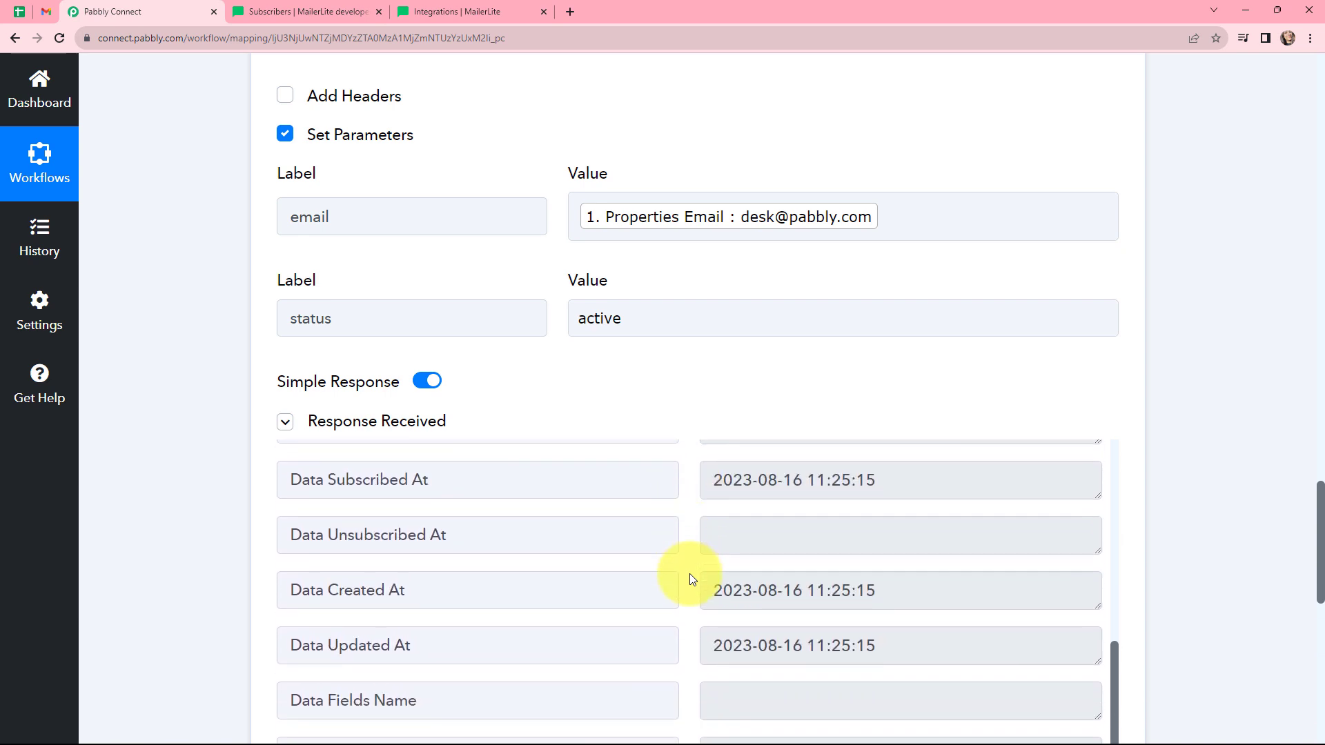
scroll(692, 577, down, 3)
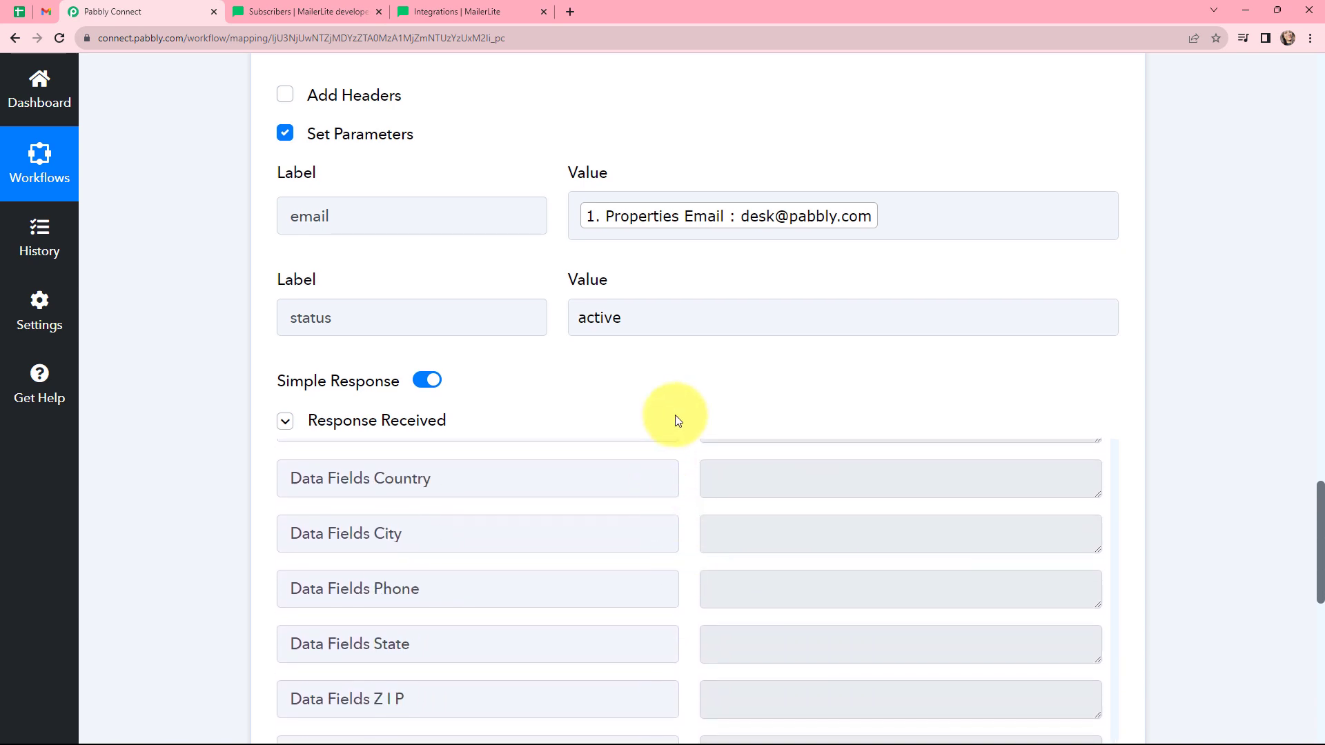
scroll(679, 416, down, 3)
Open the newly added subscriber's profile in MailerLite and inspect its details and activity.
scroll(686, 413, down, 3)
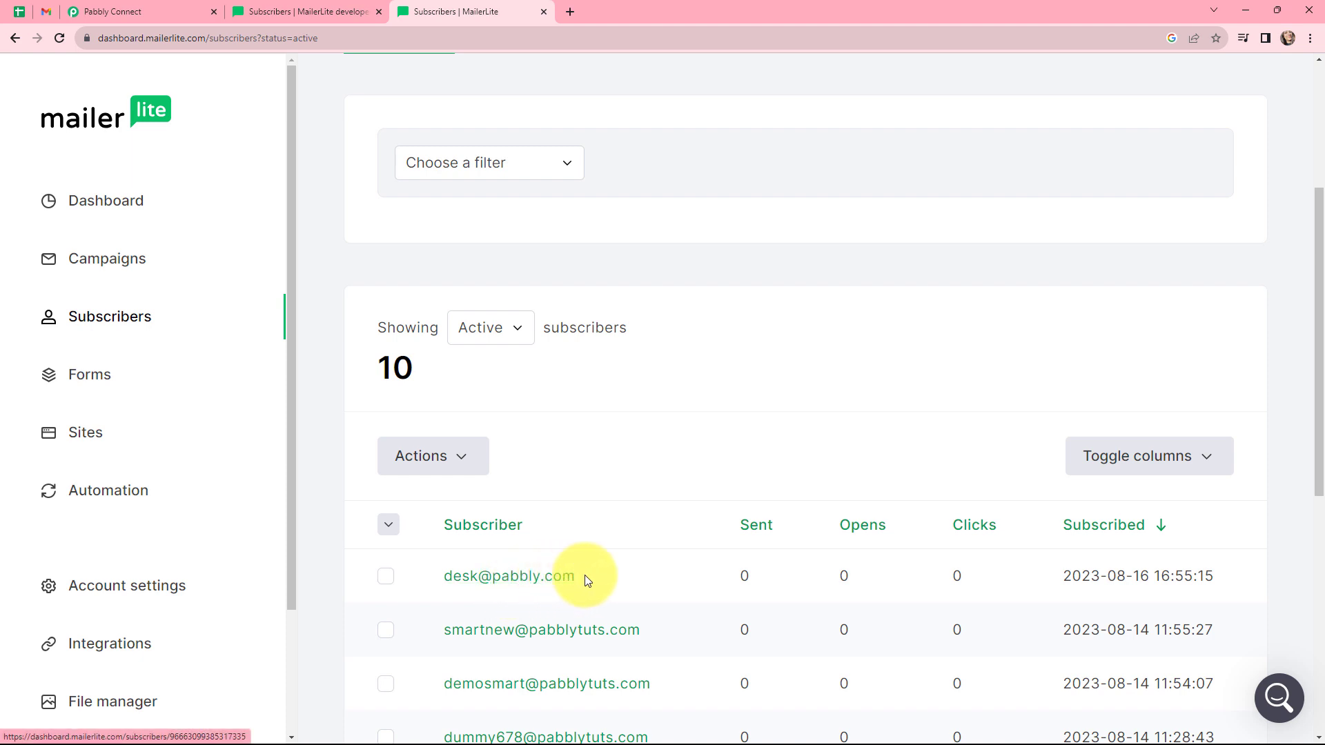
click(506, 576)
scroll(615, 519, down, 3)
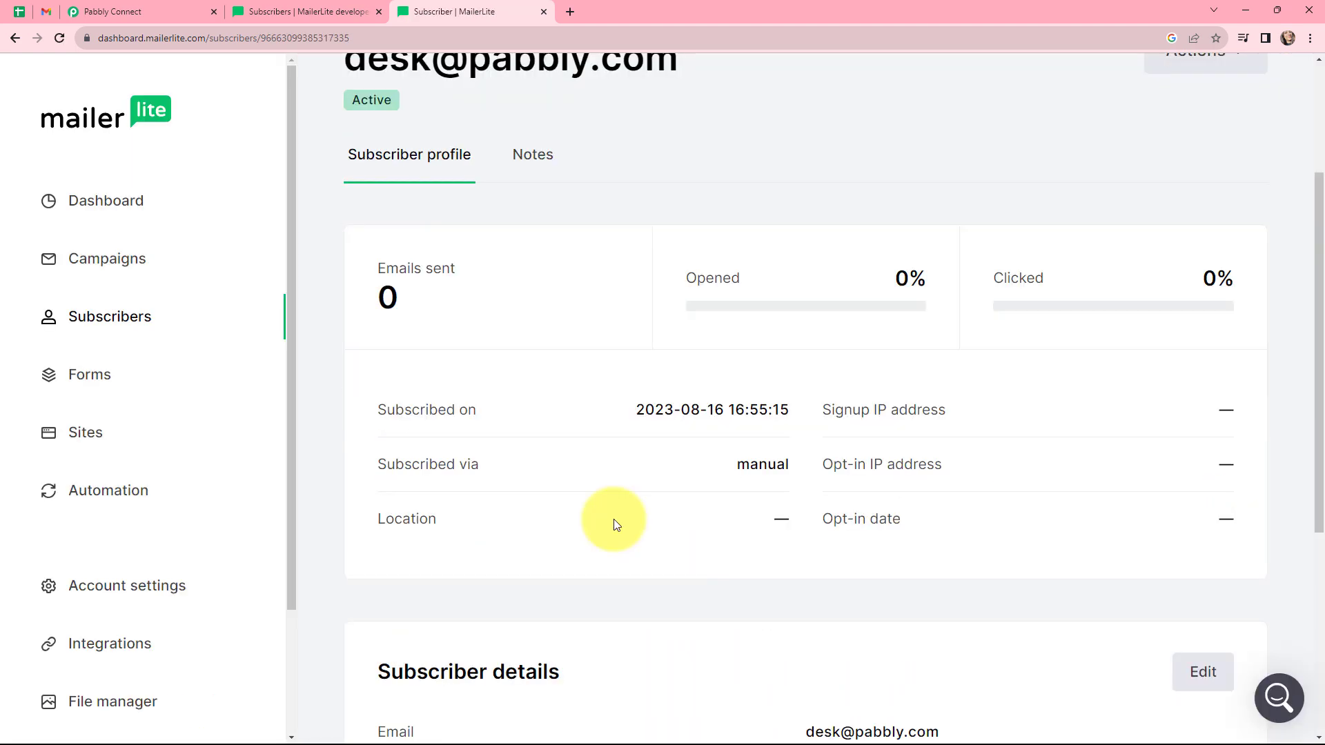
scroll(614, 519, down, 2)
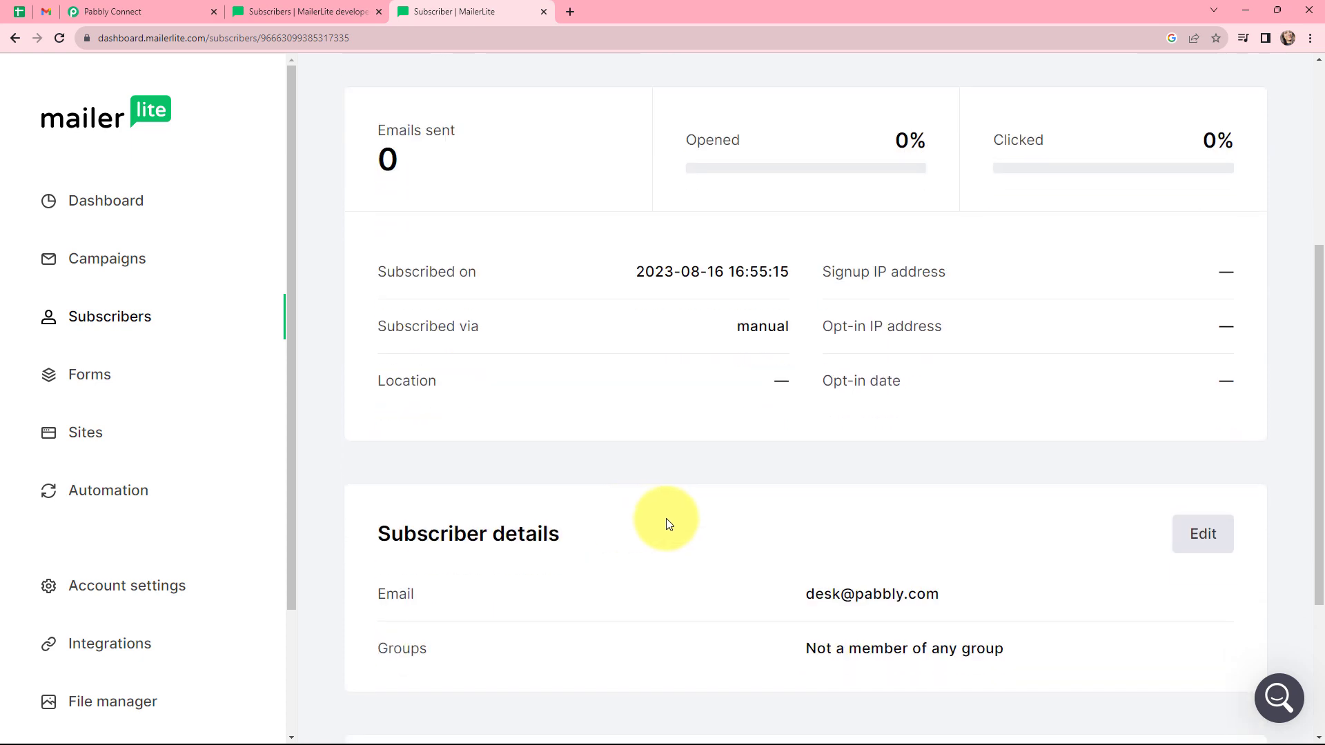
scroll(669, 519, down, 4)
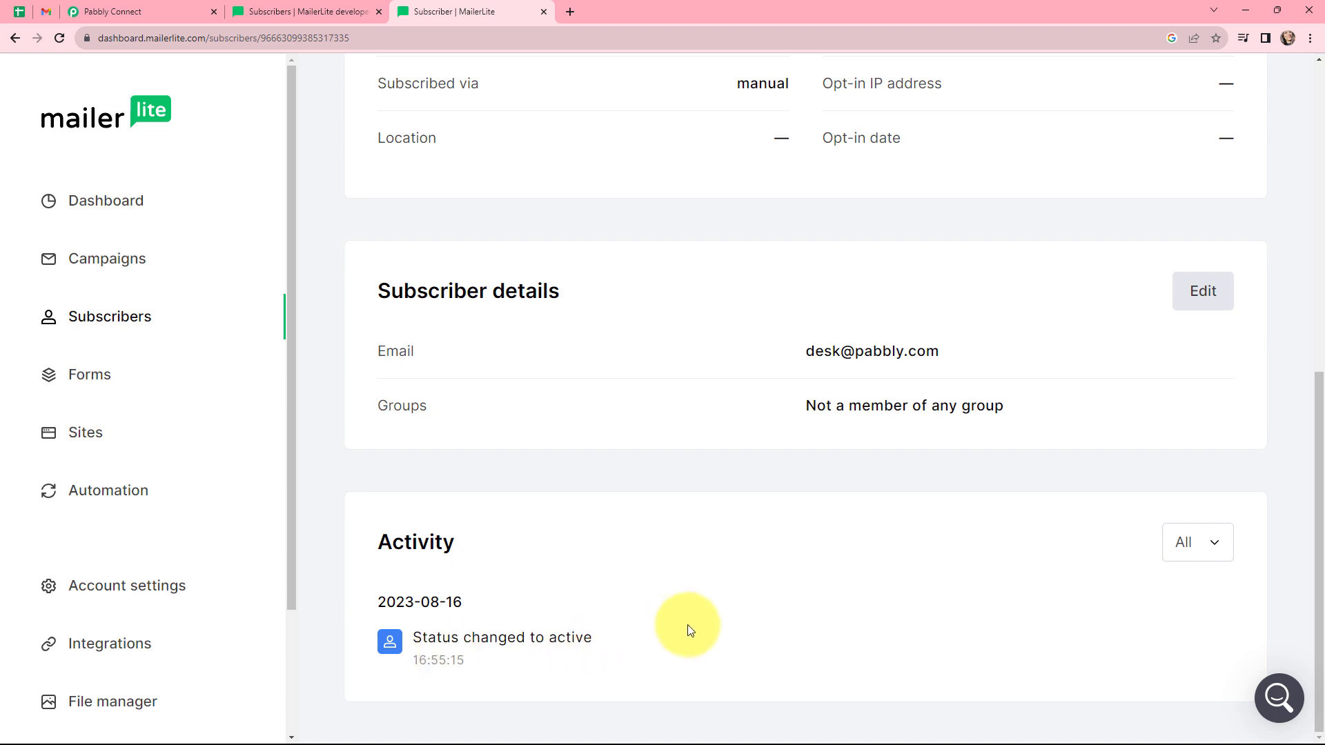
scroll(691, 628, up, 7)
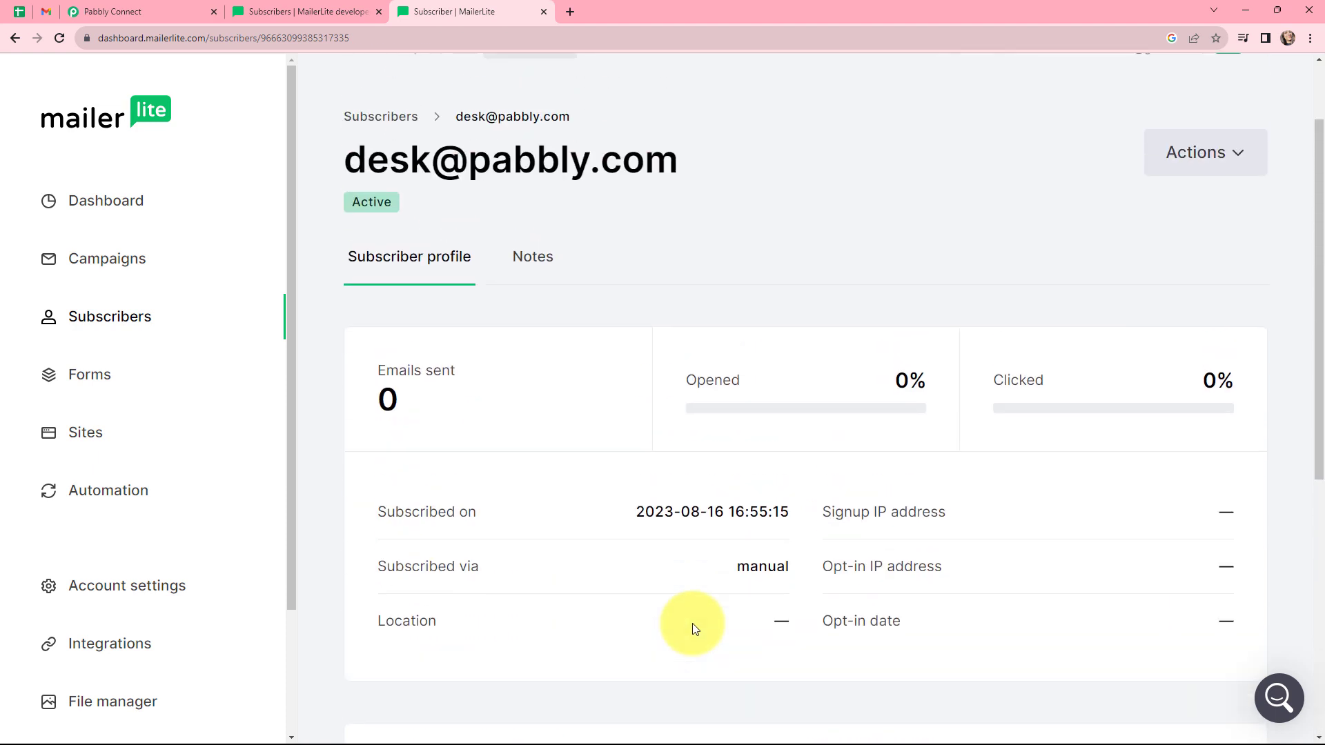